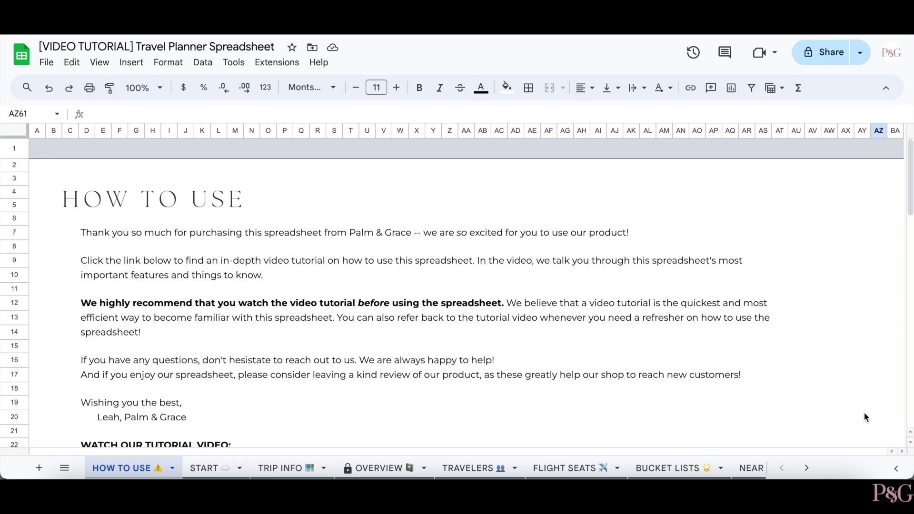
# On the START sheet, enter currency symbol $ and code USD, and make weeks start on Sunday
pyautogui.click(848, 390)
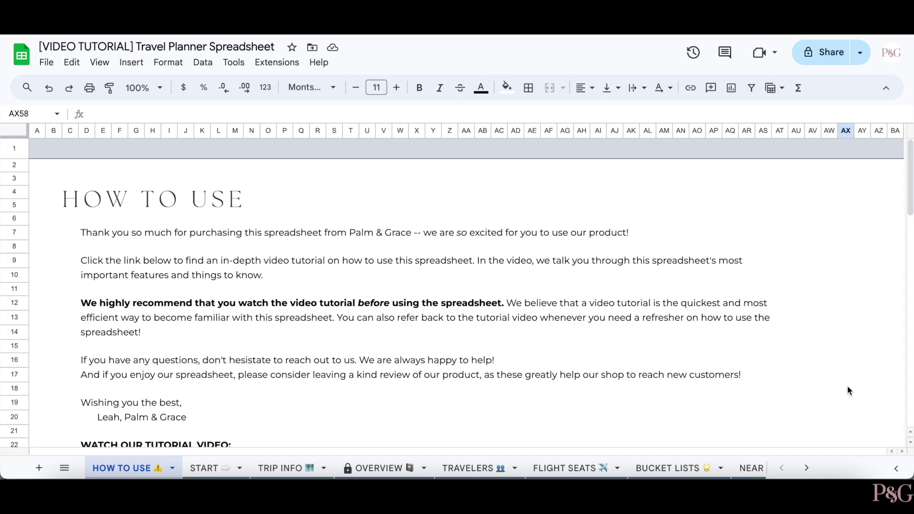
pyautogui.click(209, 469)
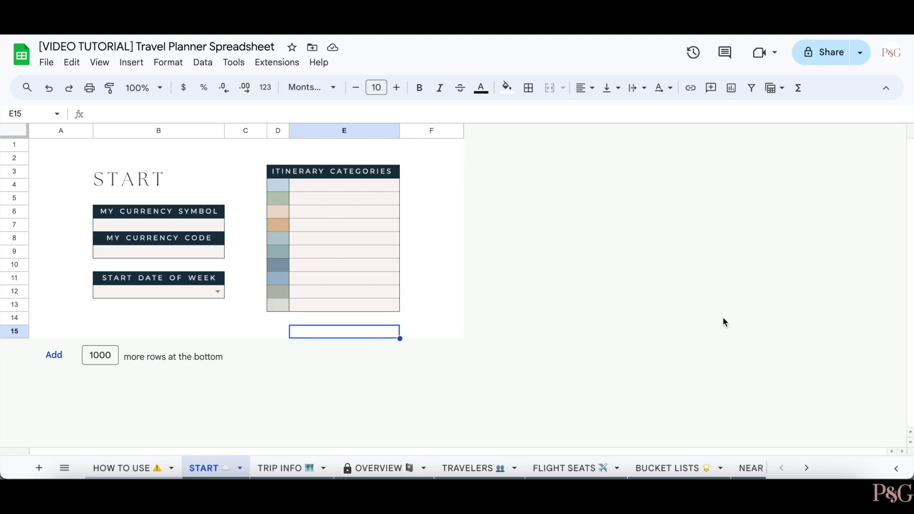
pyautogui.click(158, 226)
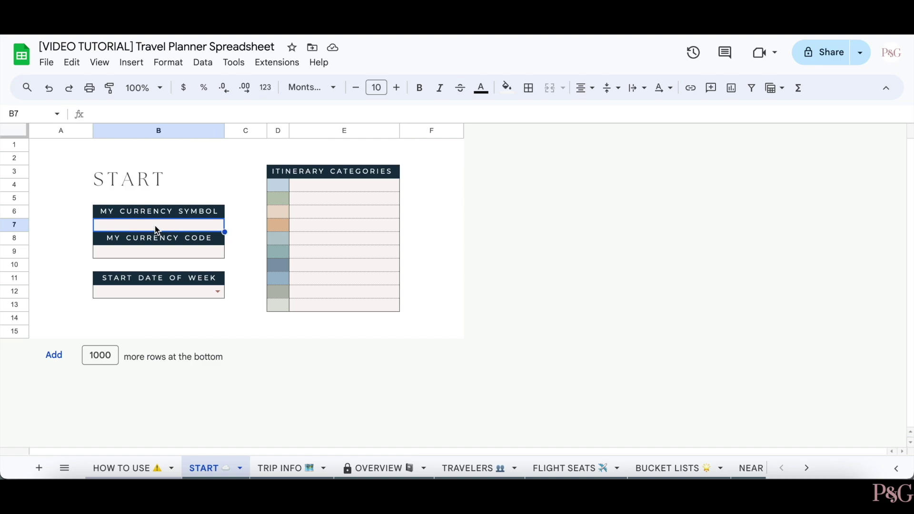
pyautogui.write('$')
pyautogui.click(186, 256)
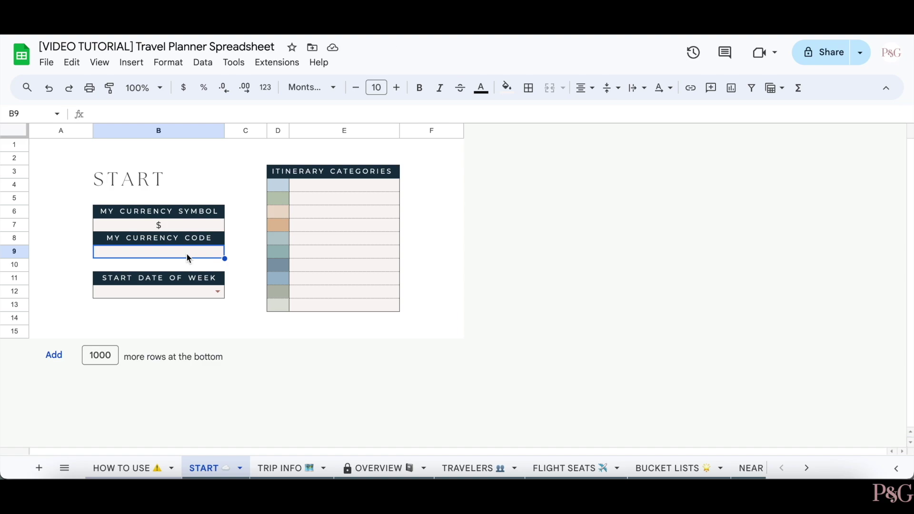
pyautogui.write('USD')
pyautogui.click(86, 320)
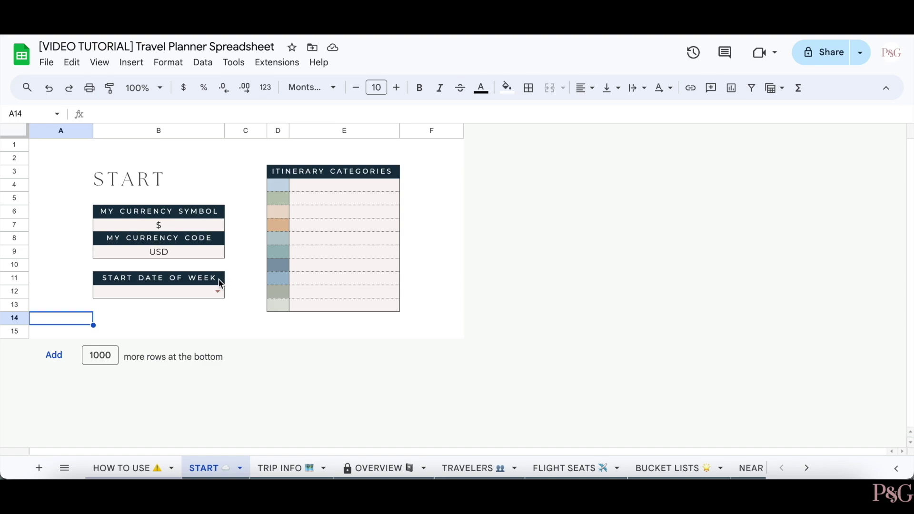
pyautogui.click(217, 293)
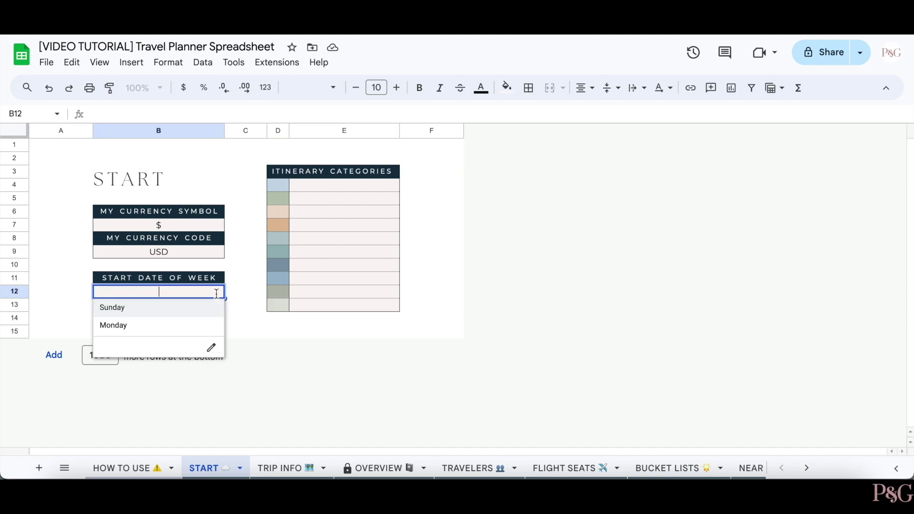
pyautogui.click(189, 309)
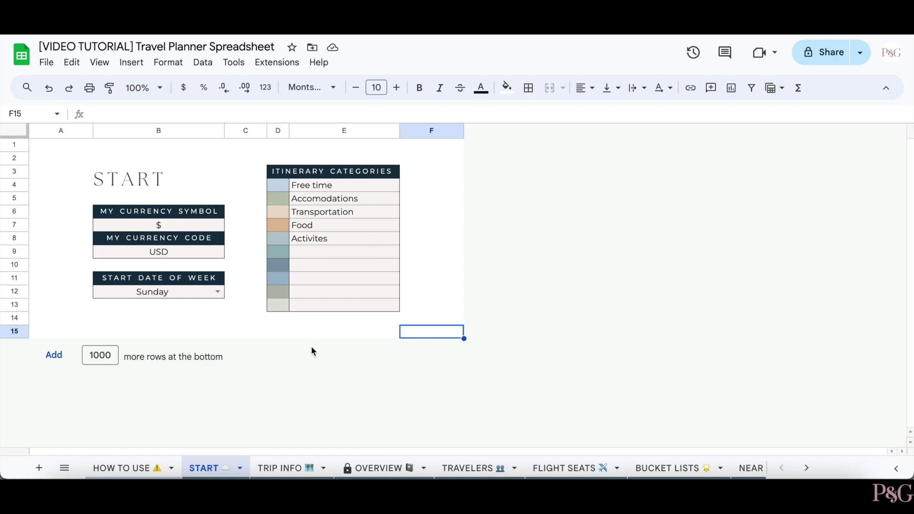
# Pick 15 Aug 2024 as the trip start date and 30 Aug 2024 as the end date
pyautogui.click(297, 470)
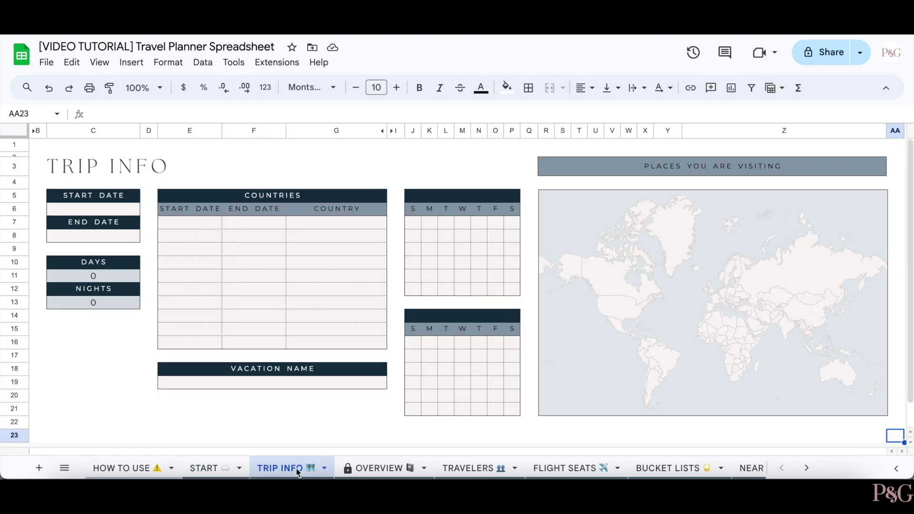
pyautogui.press('Left')
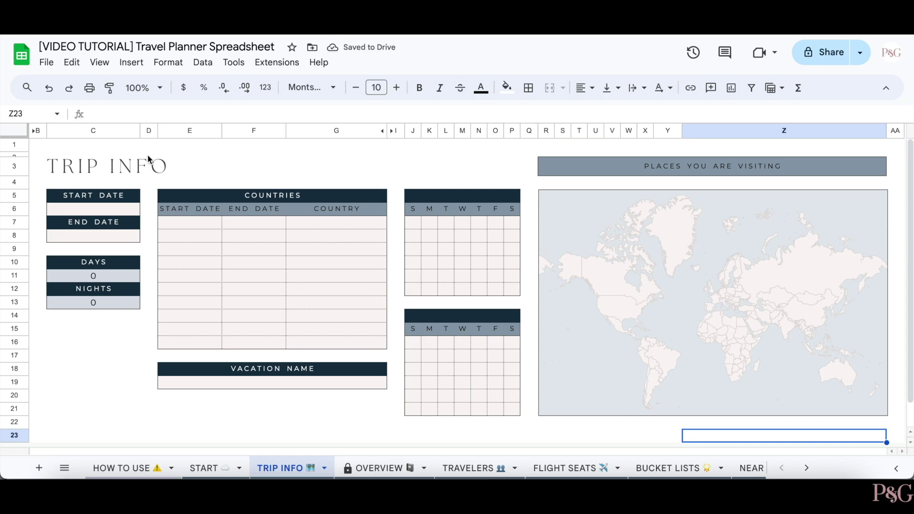
pyautogui.click(96, 212)
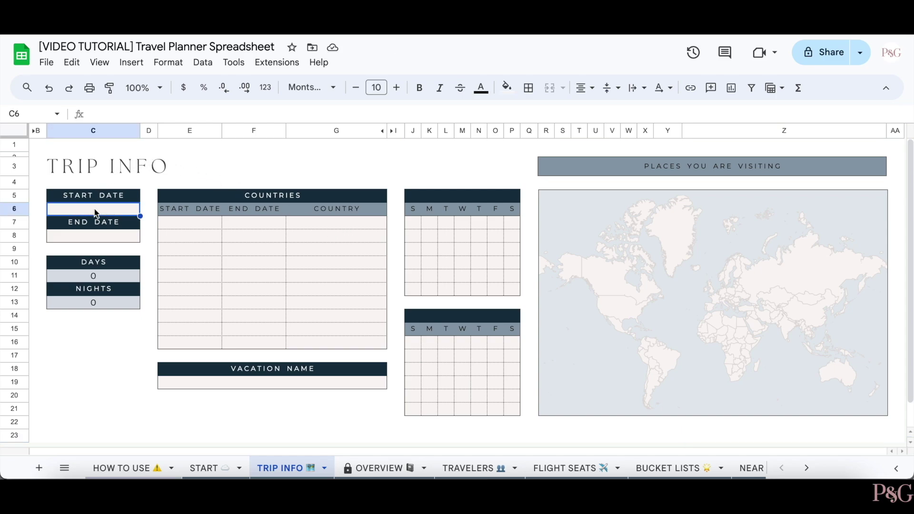
pyautogui.doubleClick(95, 212)
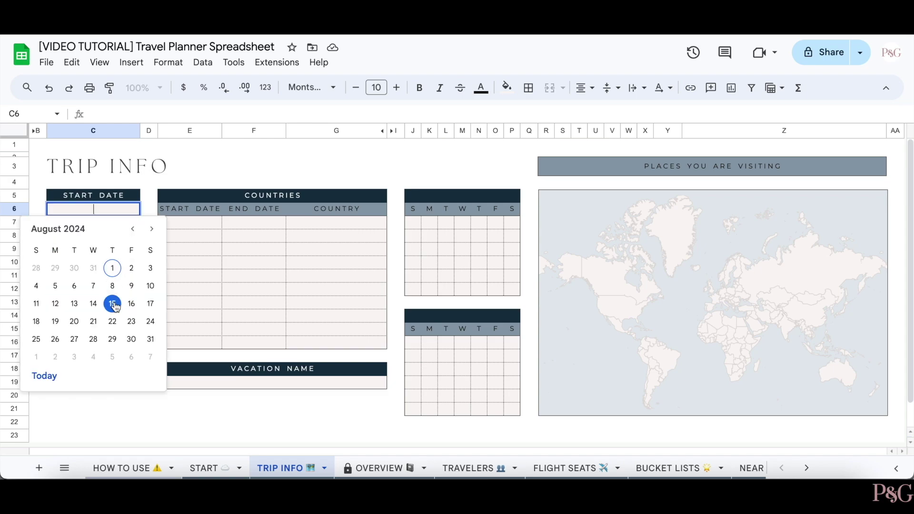
pyautogui.click(113, 304)
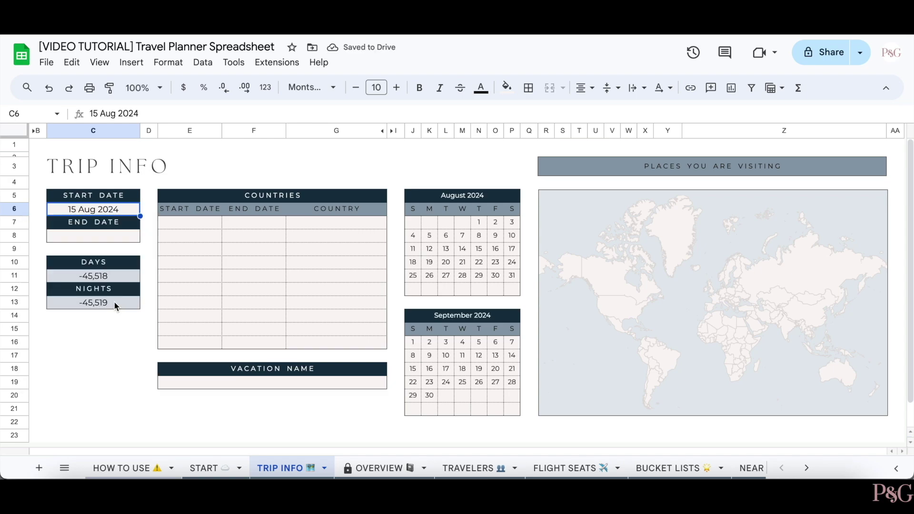
pyautogui.doubleClick(105, 234)
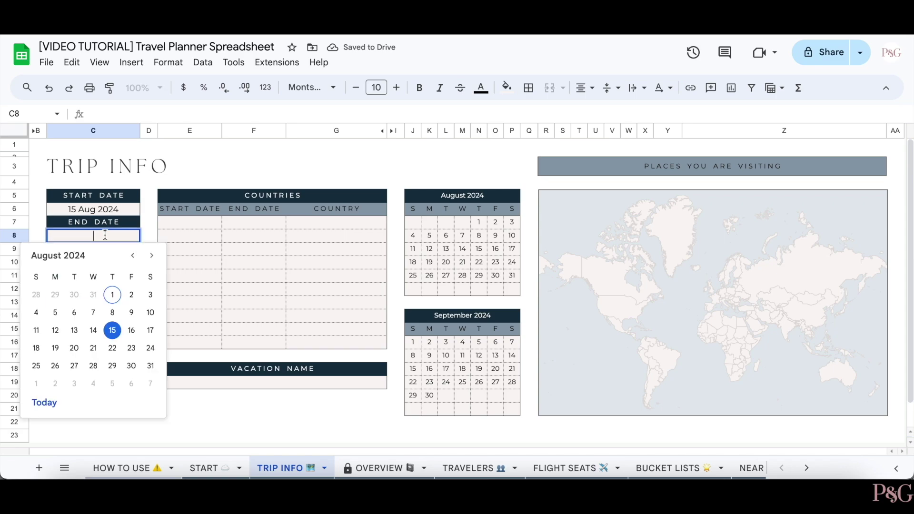
pyautogui.click(131, 366)
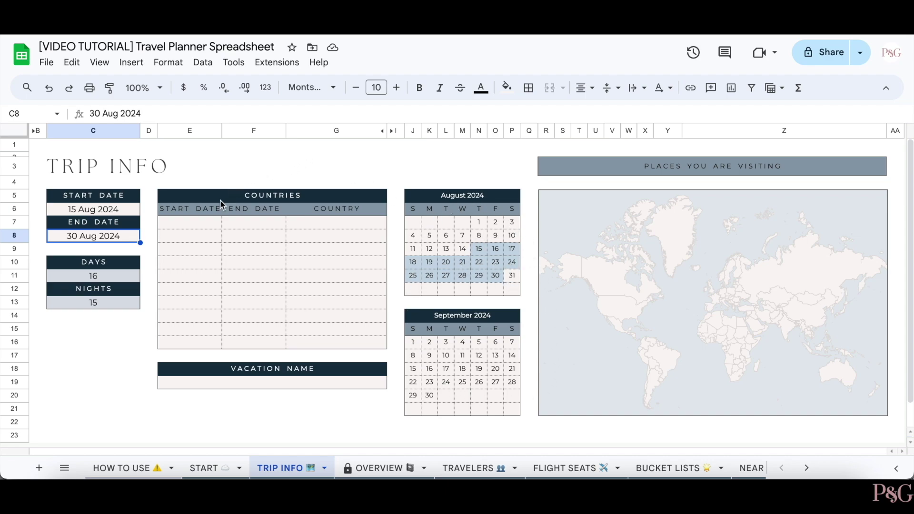
pyautogui.click(203, 227)
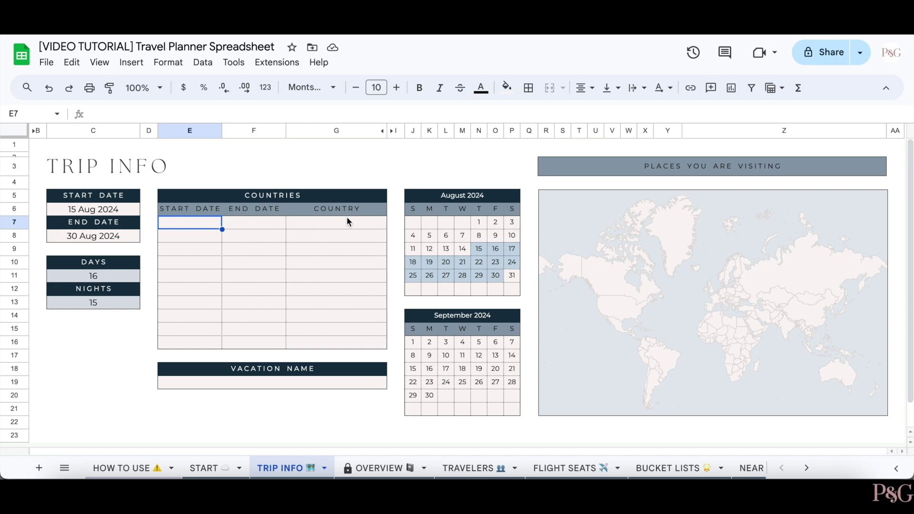
# Give the first country a stay from 15 Aug to 17 Aug 2024
pyautogui.doubleClick(203, 226)
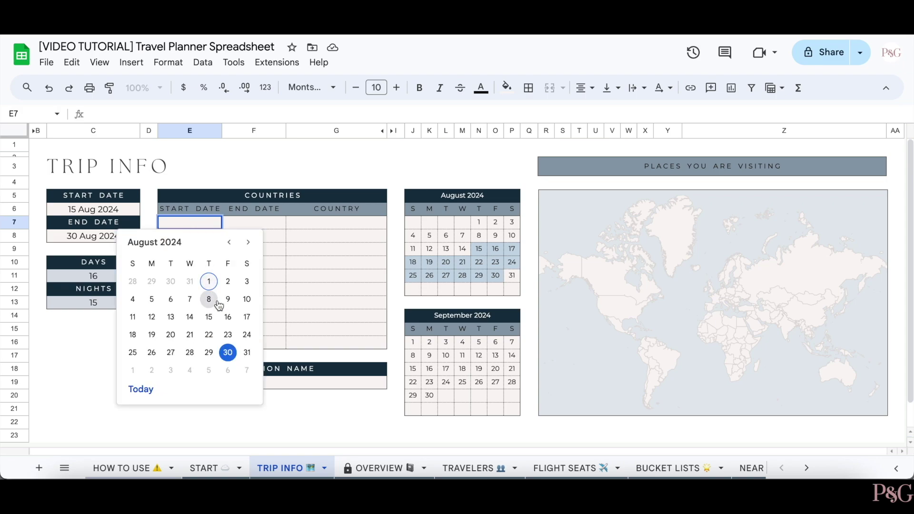
pyautogui.click(207, 317)
pyautogui.doubleClick(239, 222)
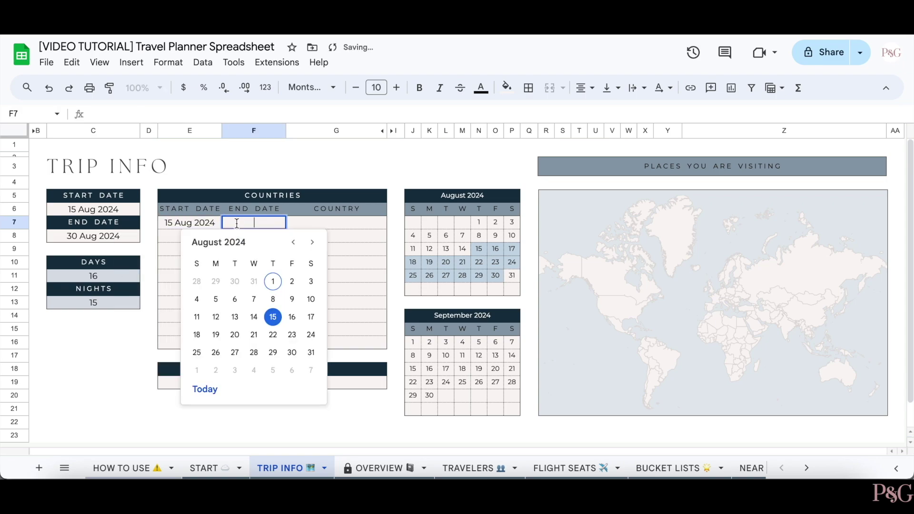
pyautogui.click(312, 317)
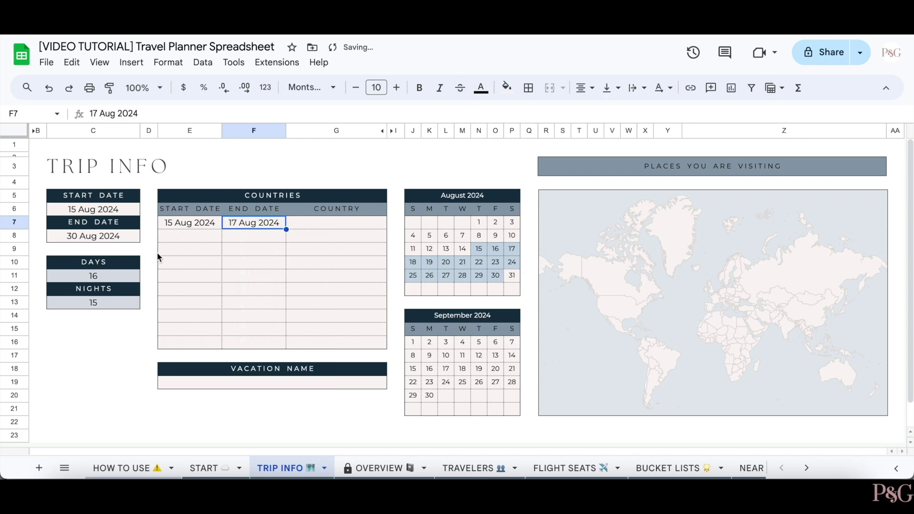
# List Italy, Spain, France and England down the country column
pyautogui.click(356, 227)
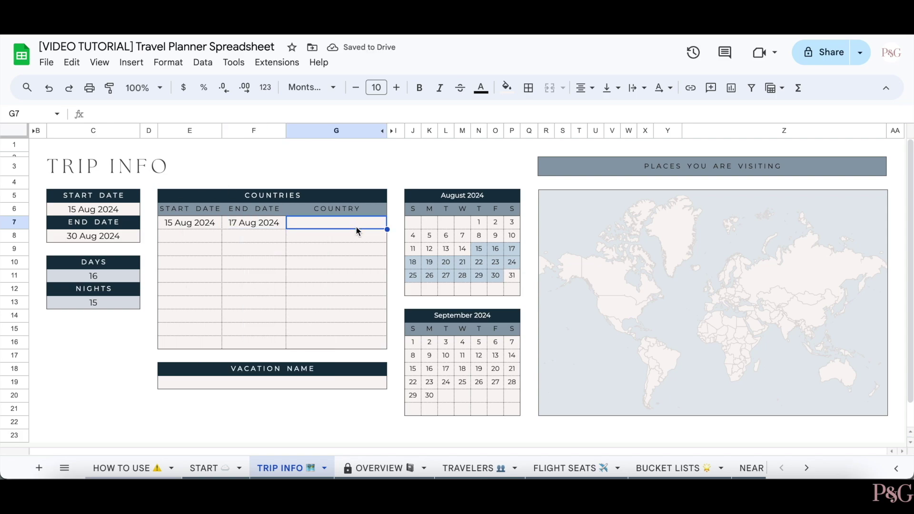
pyautogui.write('Italy')
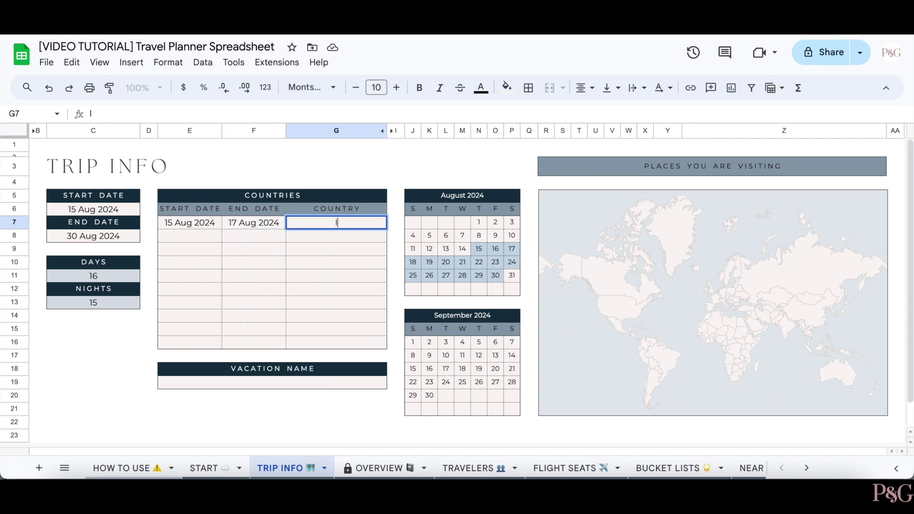
pyautogui.press('Return')
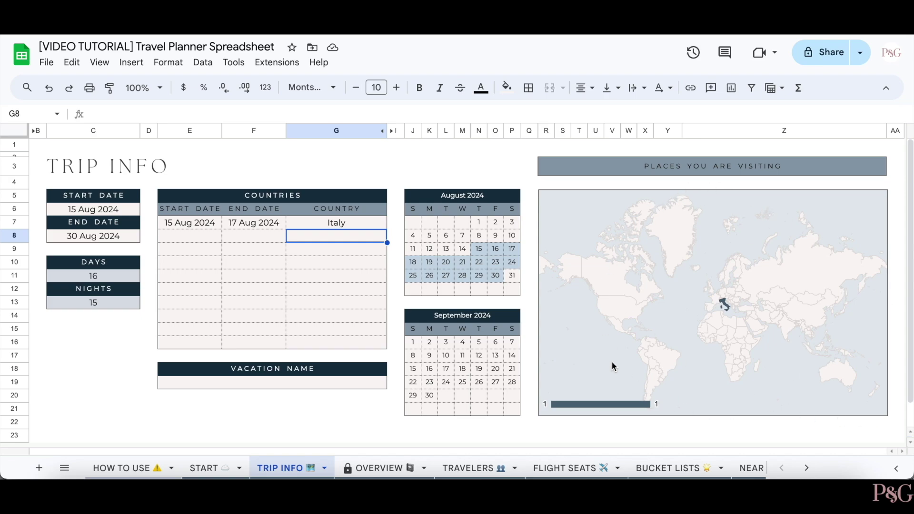
pyautogui.write('Spain')
pyautogui.press('Return')
pyautogui.write('France')
pyautogui.press('Return')
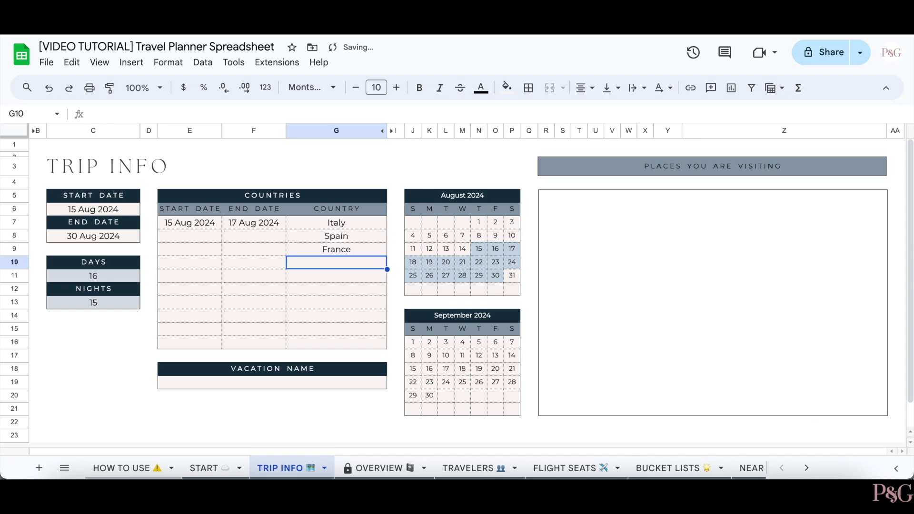
pyautogui.write('England')
pyautogui.press('Return')
# Name the trip 'Europe Family Vacation 2024'
pyautogui.click(264, 382)
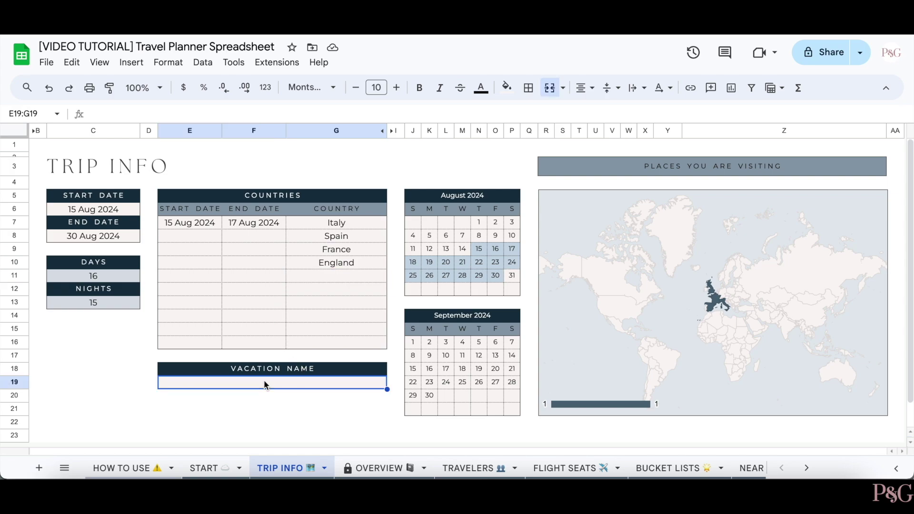
pyautogui.write('Europe Fam')
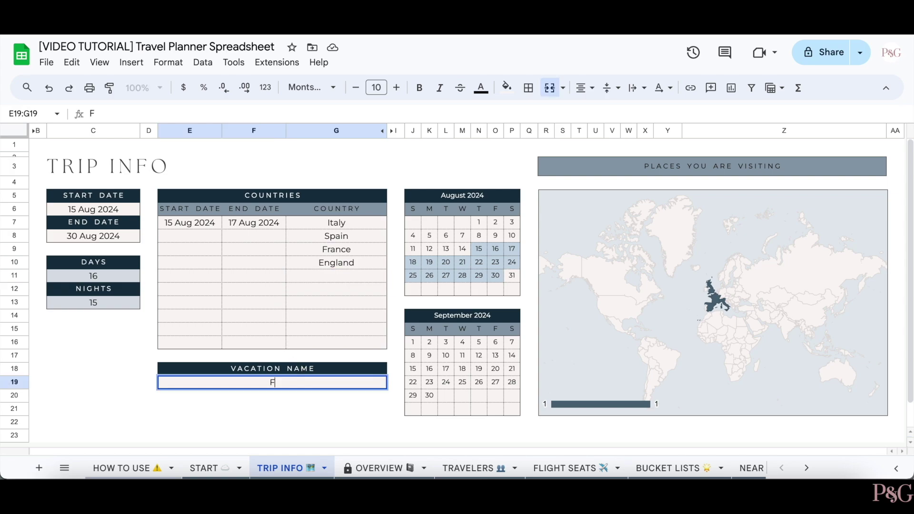
pyautogui.write('ily Vacation 2024')
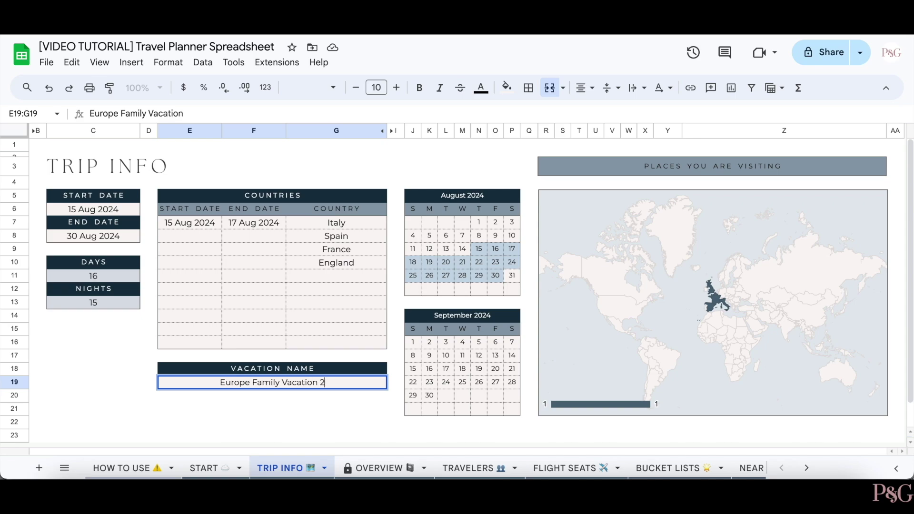
pyautogui.press('Return')
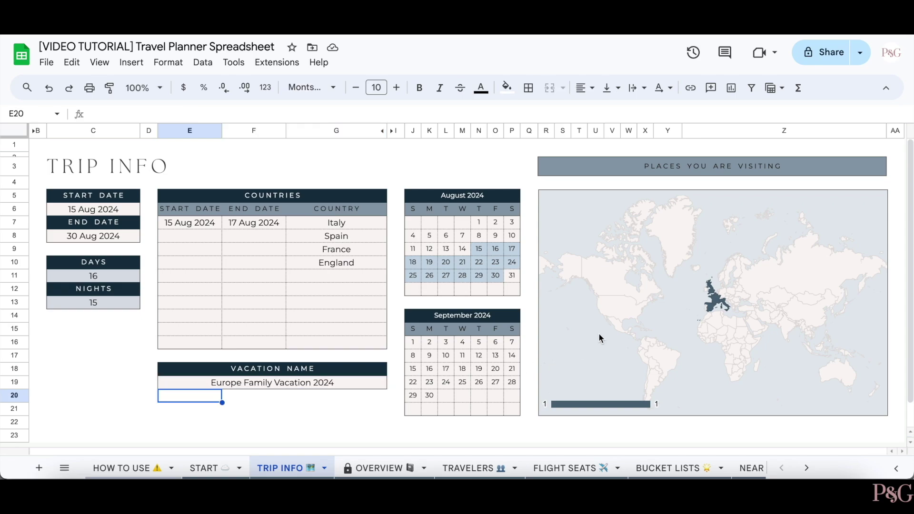
pyautogui.click(570, 326)
# Set the Places geo chart's Geo region to Europe in the chart editor's Customize settings
pyautogui.doubleClick(571, 327)
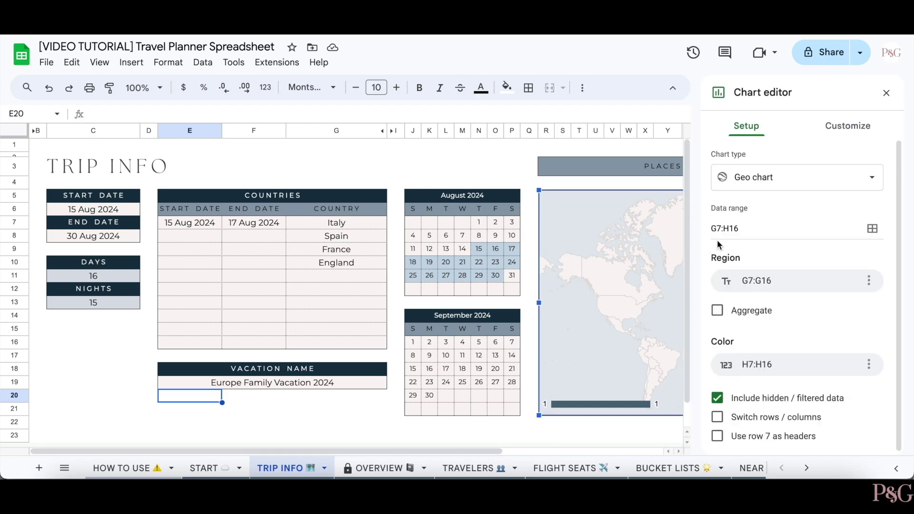
pyautogui.click(844, 127)
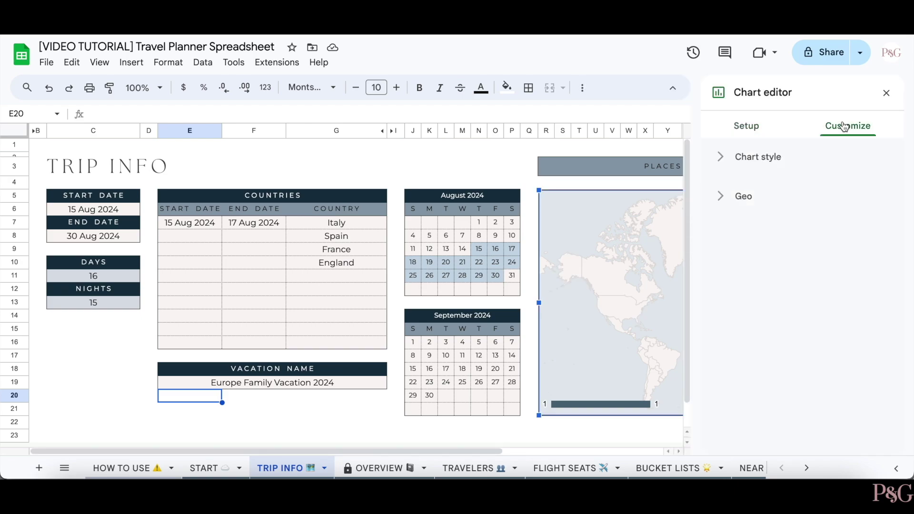
pyautogui.click(758, 194)
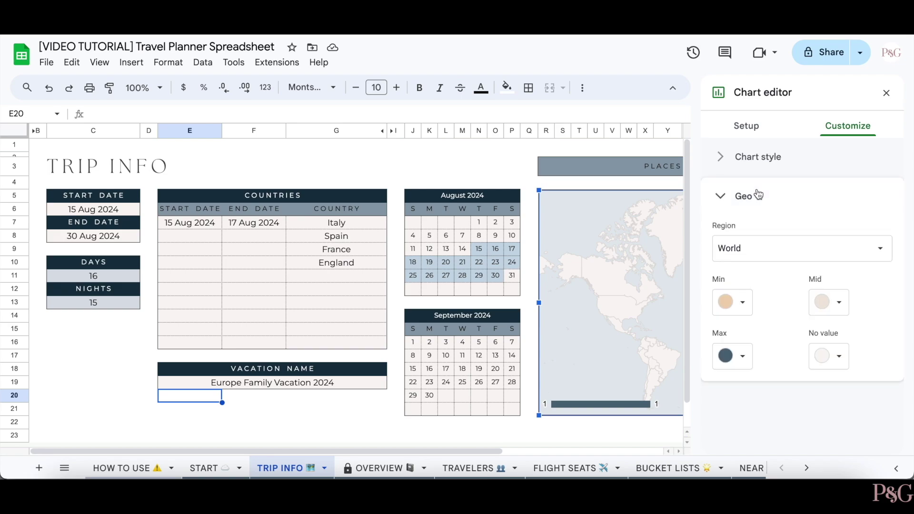
pyautogui.click(763, 248)
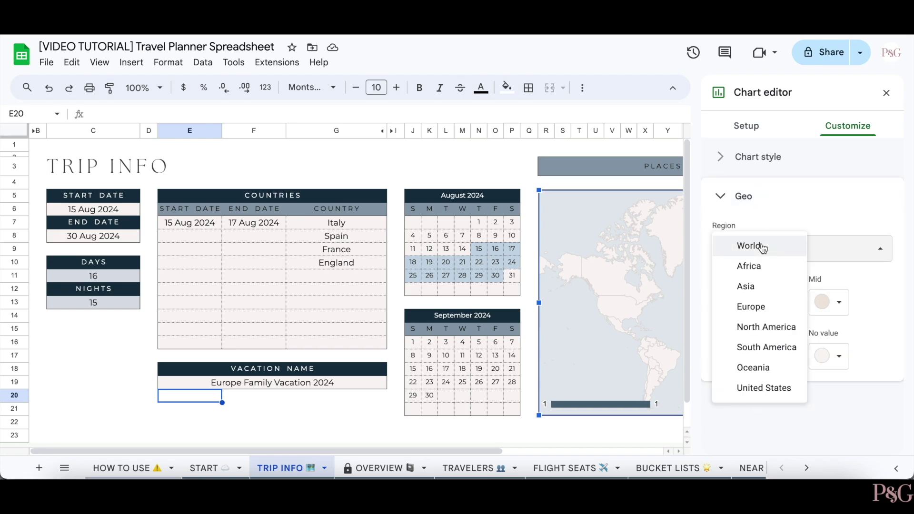
pyautogui.click(726, 305)
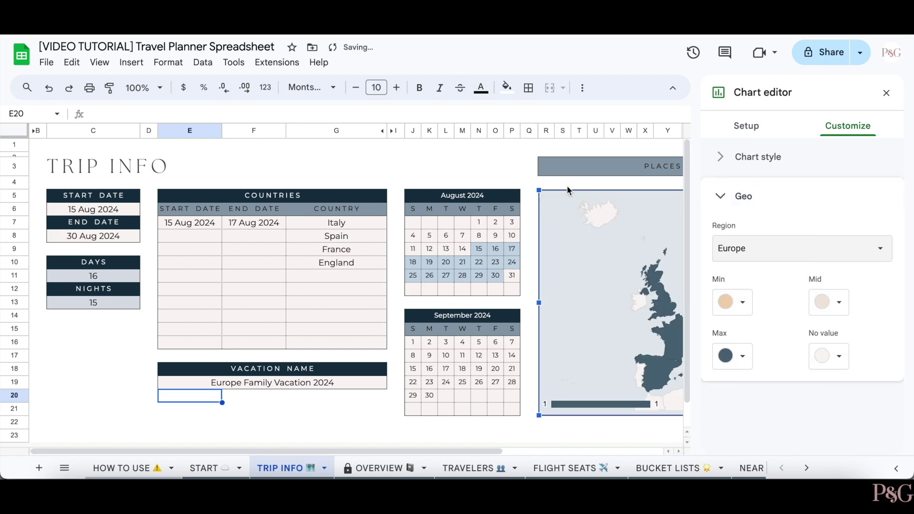
pyautogui.click(512, 166)
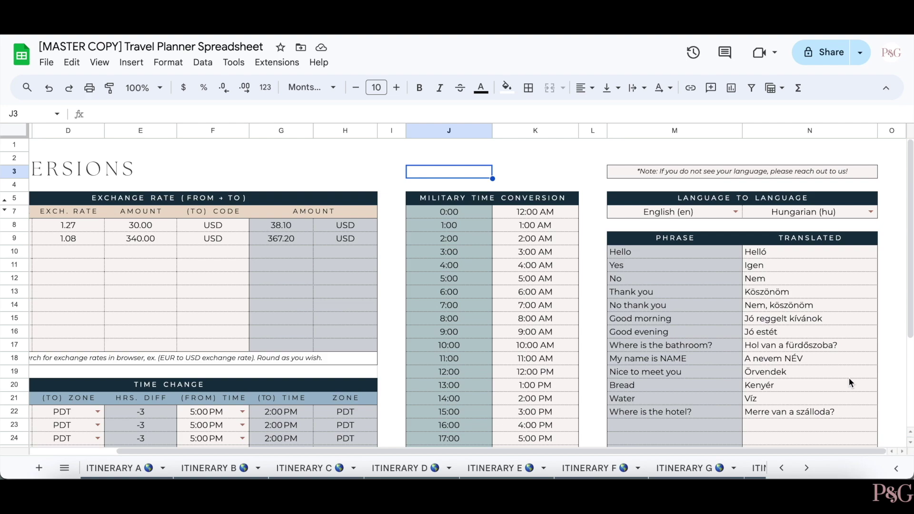
# Open ITINERARY A and step through the 22 Jul slots from breakfast to night
pyautogui.click(127, 469)
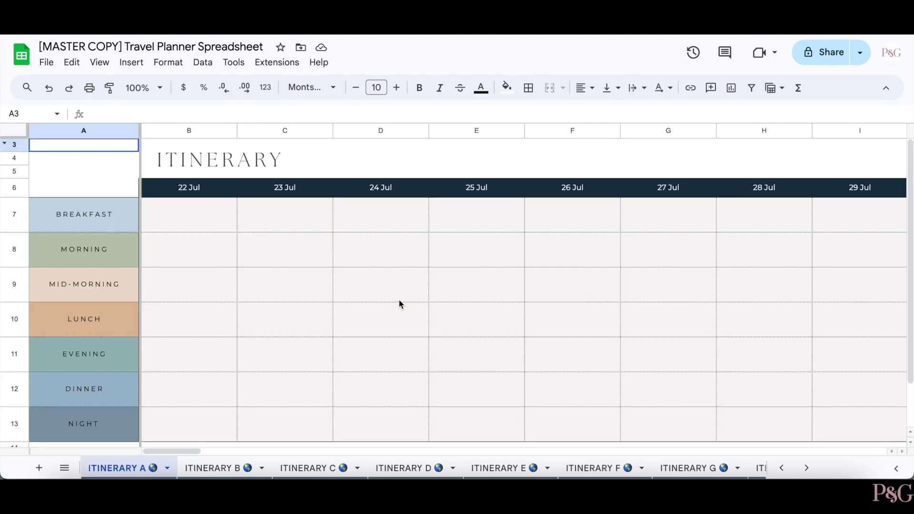
pyautogui.scroll(-3, 399, 300)
pyautogui.scroll(3, 400, 304)
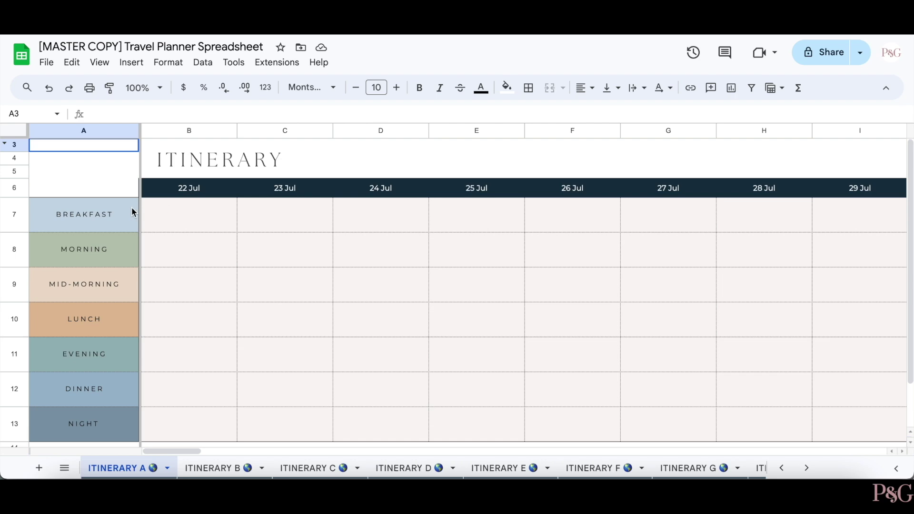
pyautogui.click(202, 221)
pyautogui.click(190, 247)
pyautogui.click(189, 288)
pyautogui.click(190, 328)
pyautogui.click(189, 357)
pyautogui.click(190, 394)
pyautogui.click(189, 428)
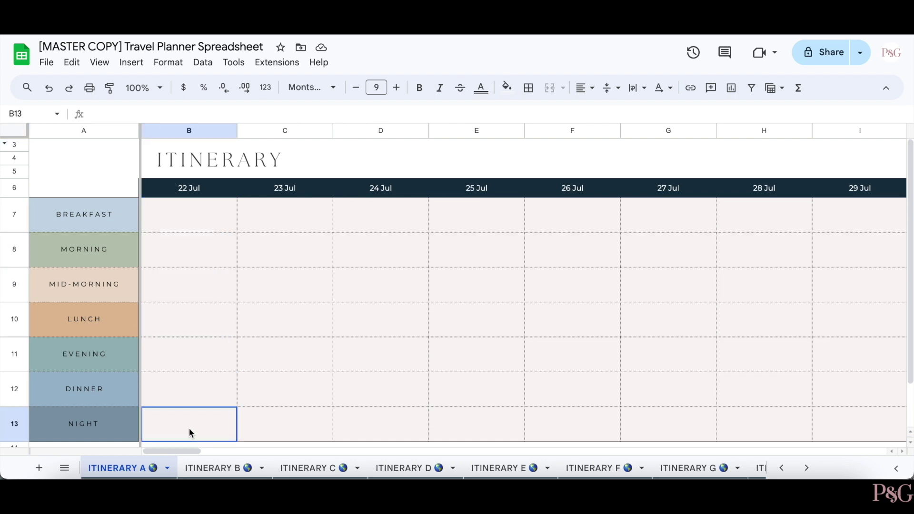
# Scroll across the date columns to view the later days
pyautogui.hscroll(6, 585, 322)
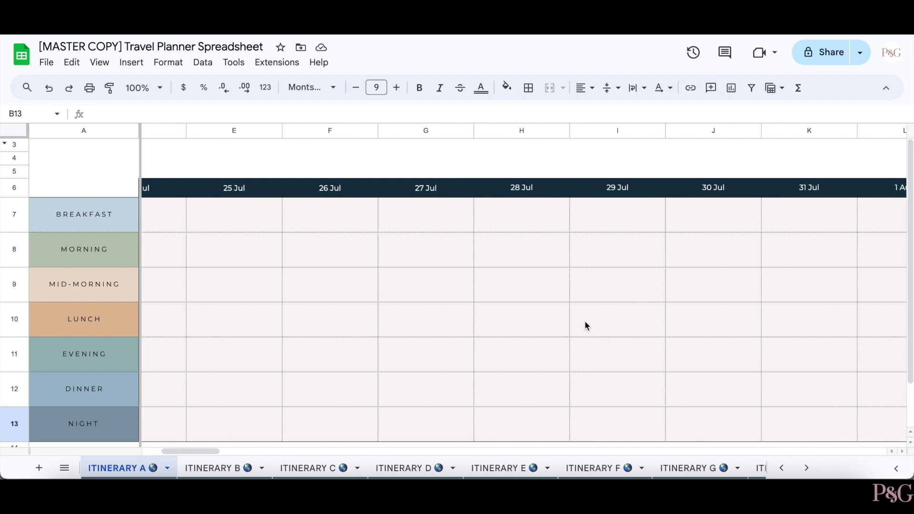
pyautogui.hscroll(4, 585, 322)
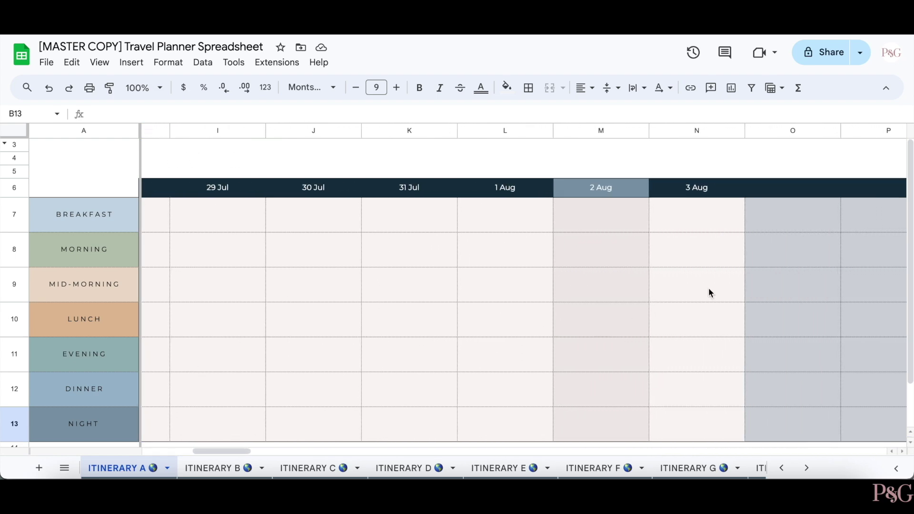
pyautogui.hscroll(3, 710, 288)
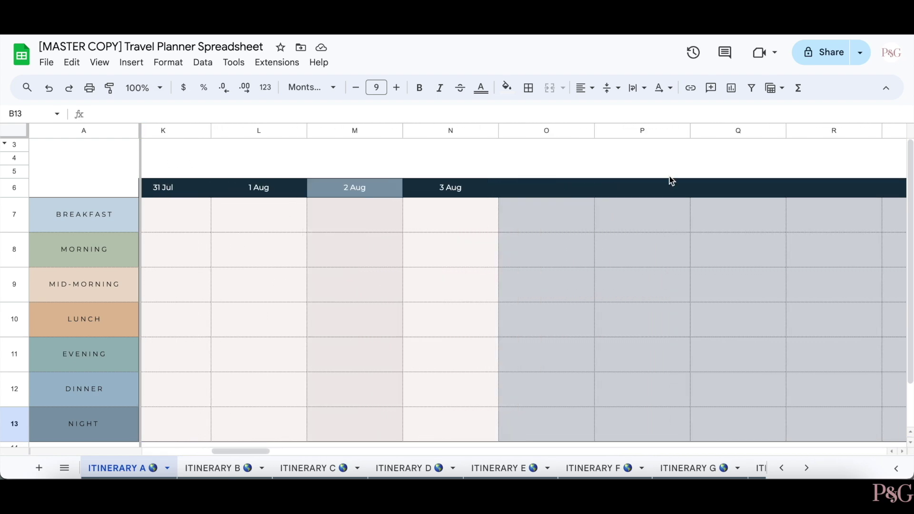
pyautogui.scroll(-1, 670, 176)
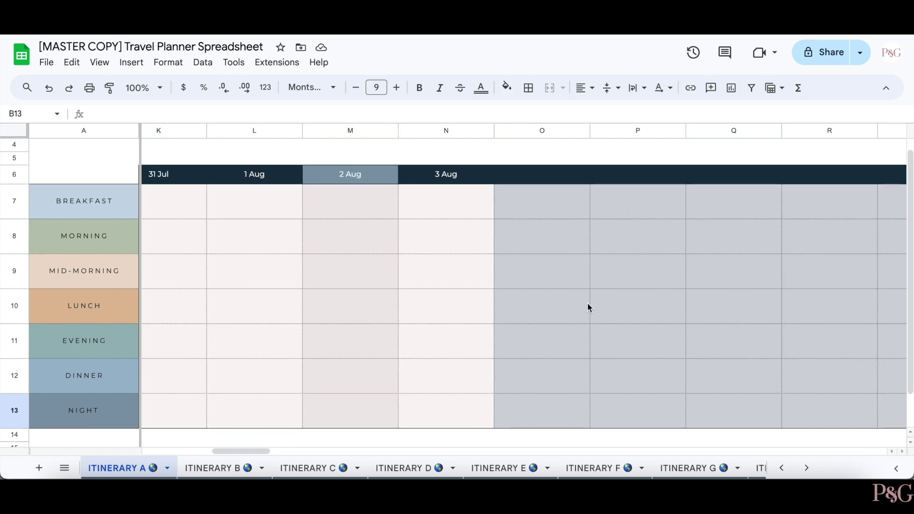
pyautogui.hscroll(-1, 590, 310)
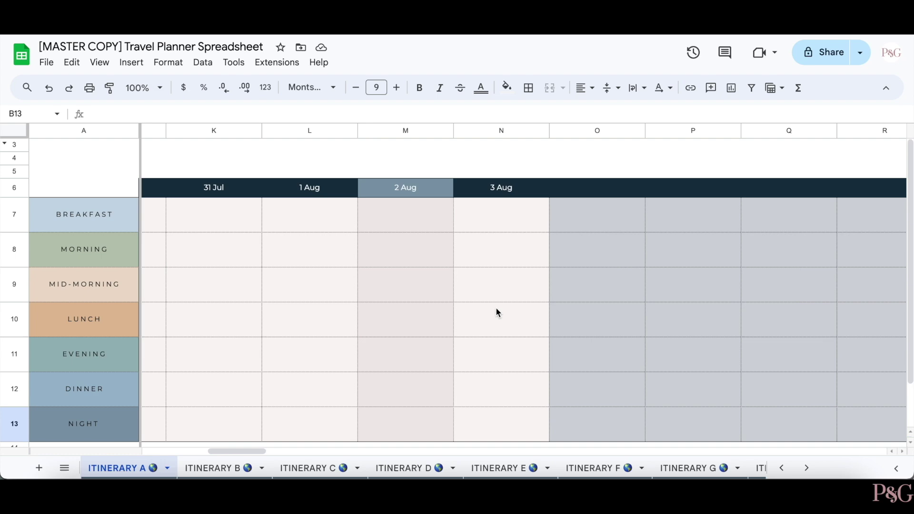
pyautogui.hscroll(-10, 496, 312)
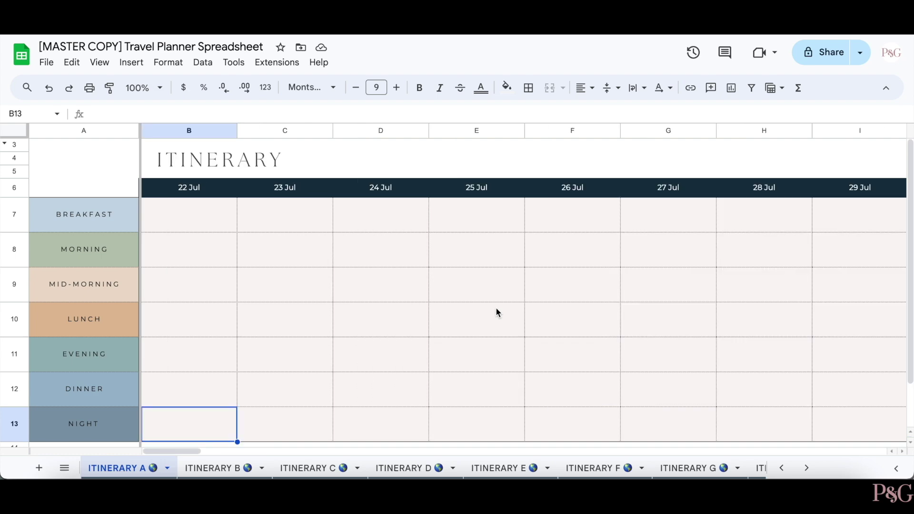
# Copy the Eiffel Tower photo from NAME 1 into the NAME 2 slot under 22 Jul
pyautogui.click(225, 469)
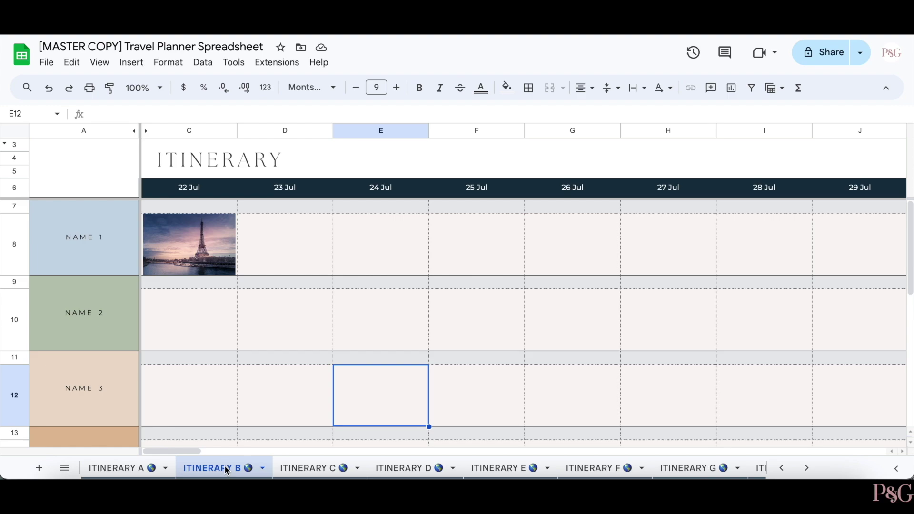
pyautogui.press('Up')
pyautogui.press('Up')
pyautogui.press('Up')
pyautogui.press('Up')
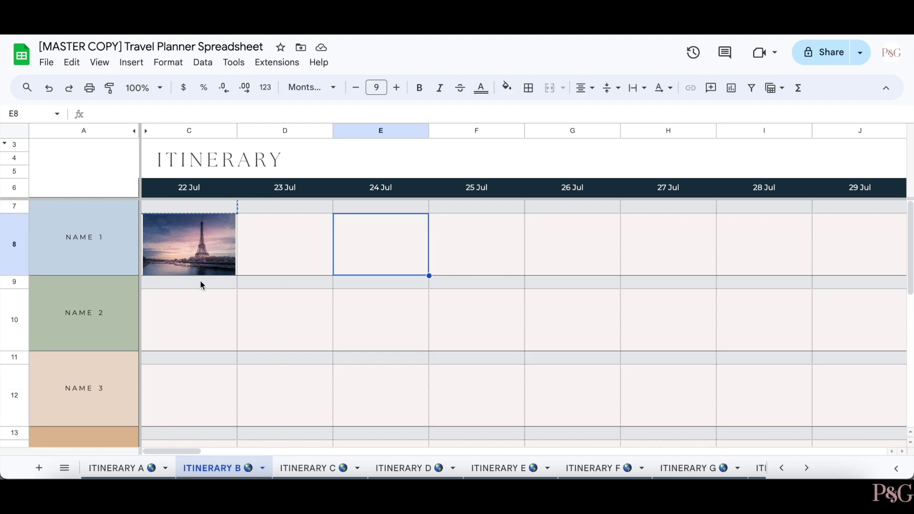
pyautogui.click(201, 285)
pyautogui.hotkey('ctrl', 'v')
pyautogui.click(316, 318)
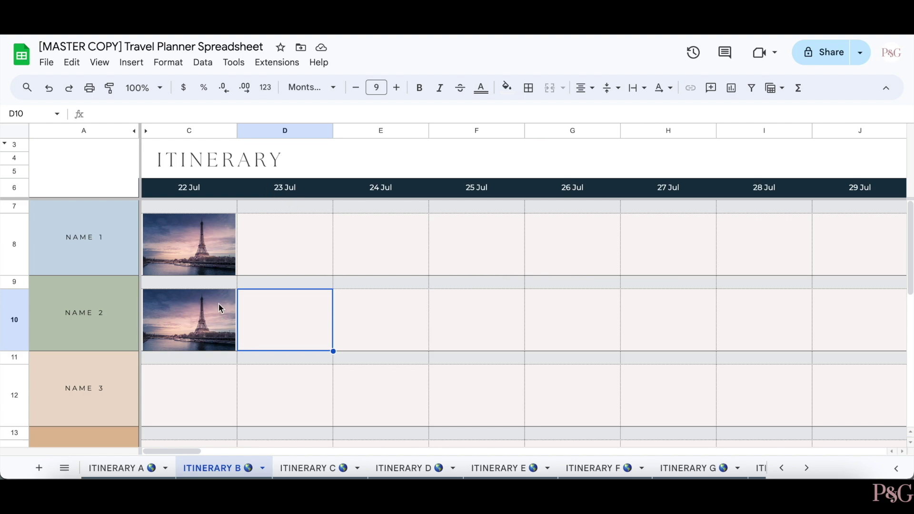
pyautogui.scroll(-6, 224, 287)
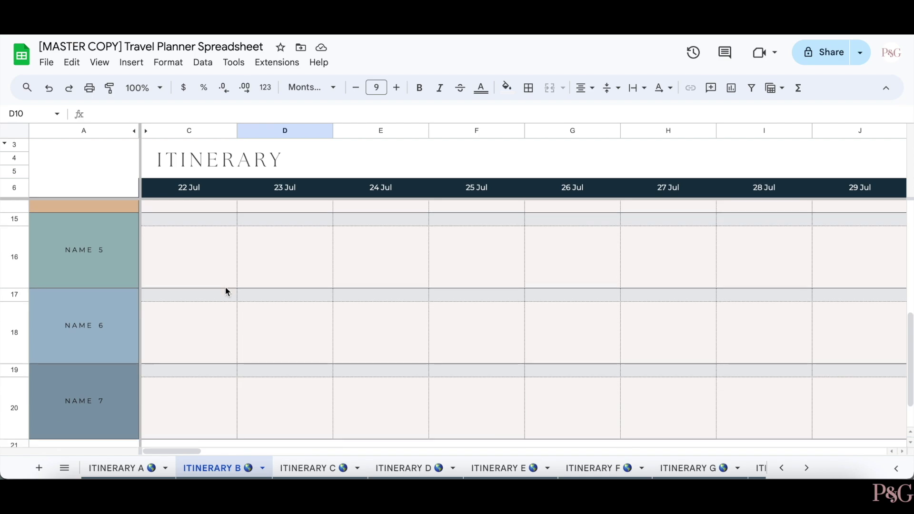
pyautogui.scroll(6, 225, 288)
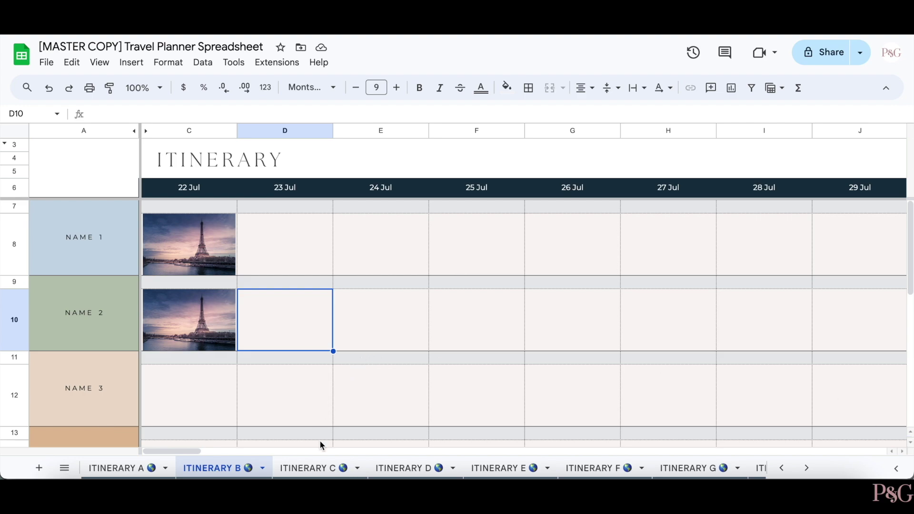
pyautogui.click(324, 467)
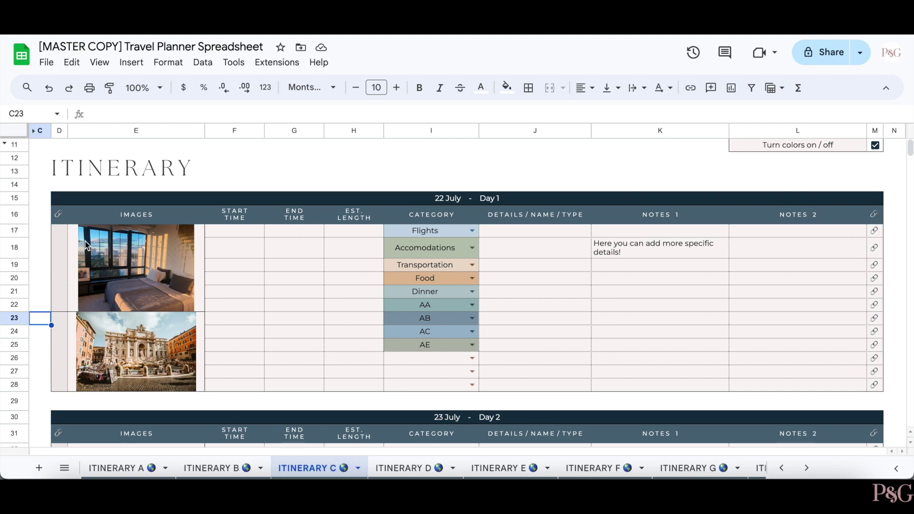
# Check the first photo's link and change a Day 1 category entry using its dropdown
pyautogui.click(61, 249)
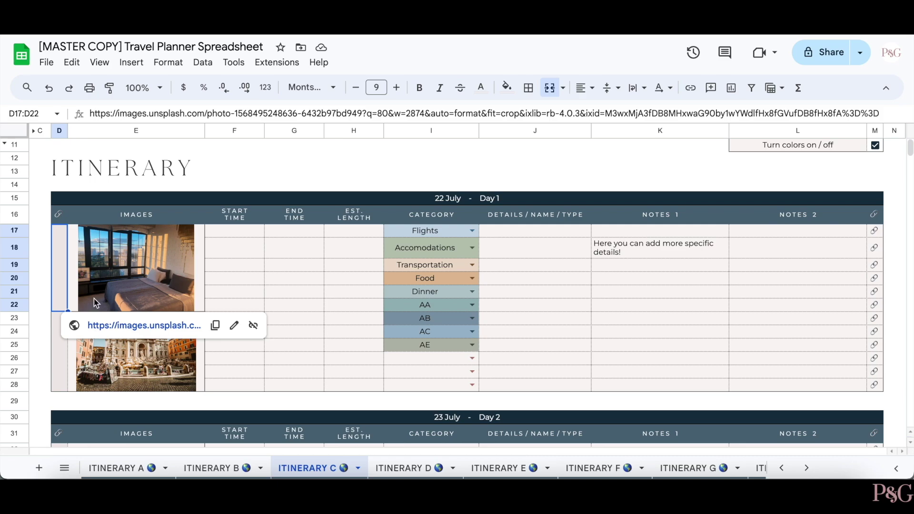
pyautogui.click(40, 265)
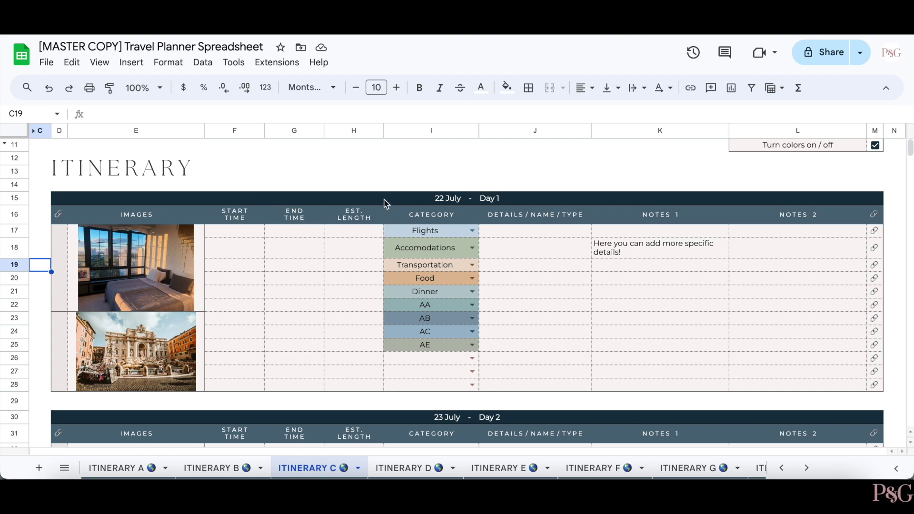
pyautogui.click(473, 280)
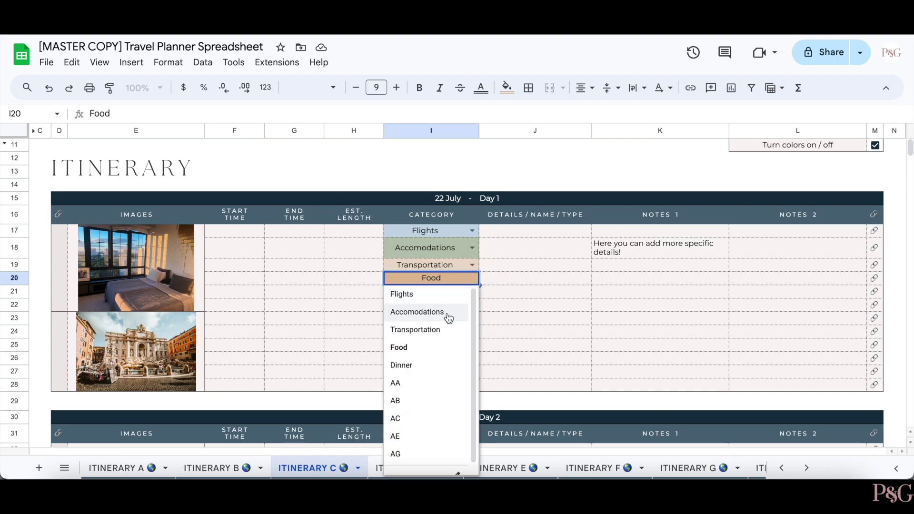
pyautogui.click(448, 332)
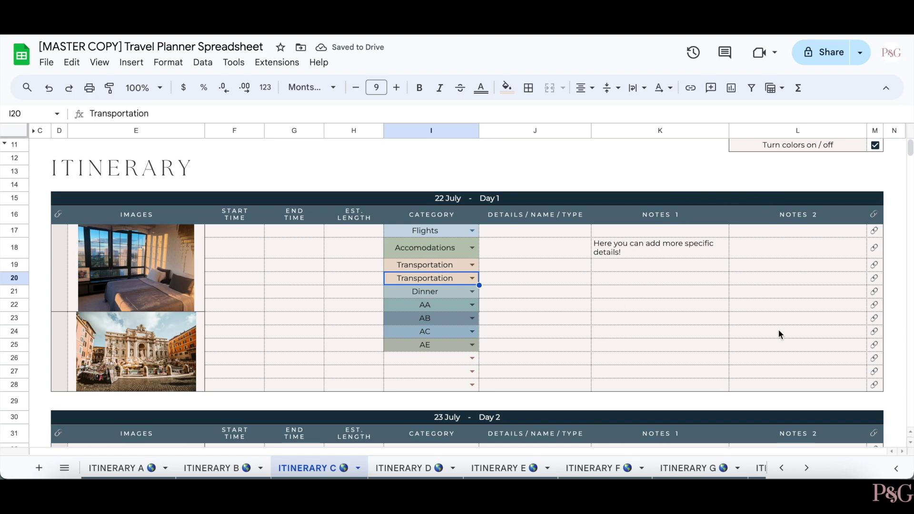
pyautogui.click(875, 233)
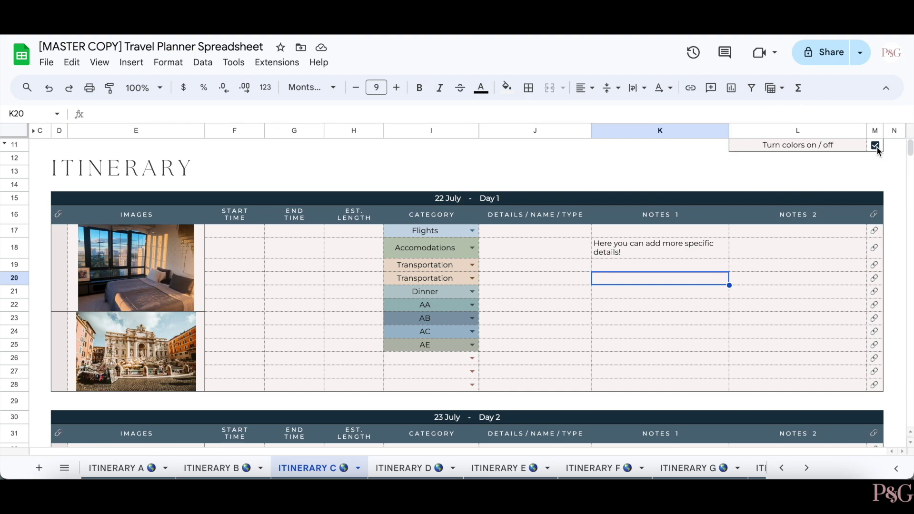
# Turn the category colours off and back on twice, leaving them on
pyautogui.click(875, 145)
pyautogui.click(877, 146)
pyautogui.click(877, 146)
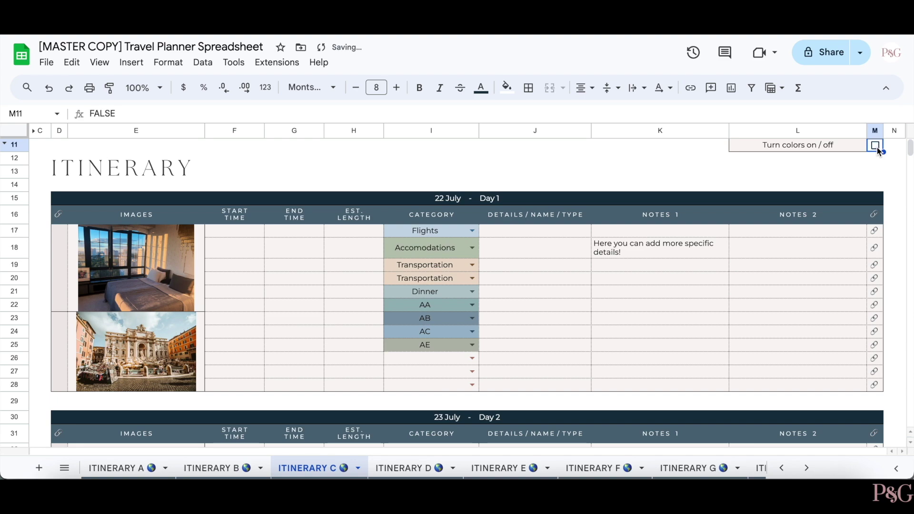
pyautogui.click(876, 146)
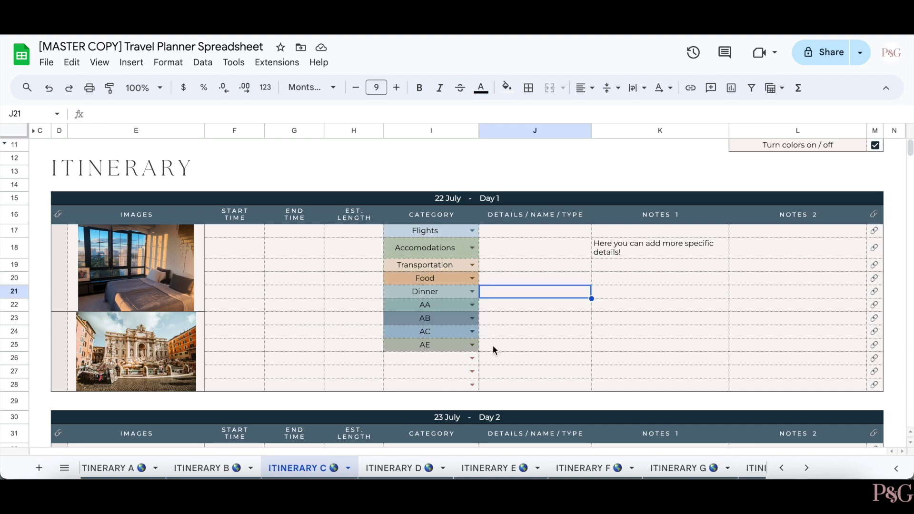
pyautogui.hotkey('ctrl', 'p')
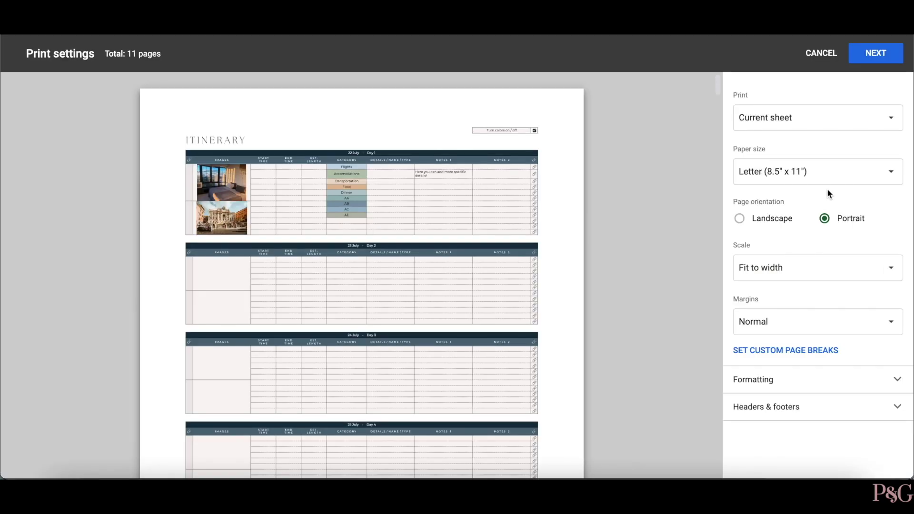
pyautogui.click(740, 219)
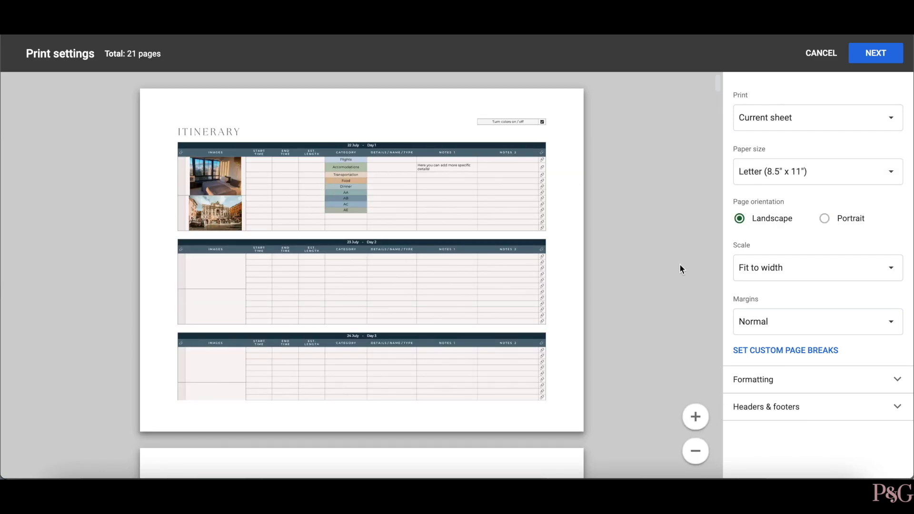
pyautogui.click(826, 221)
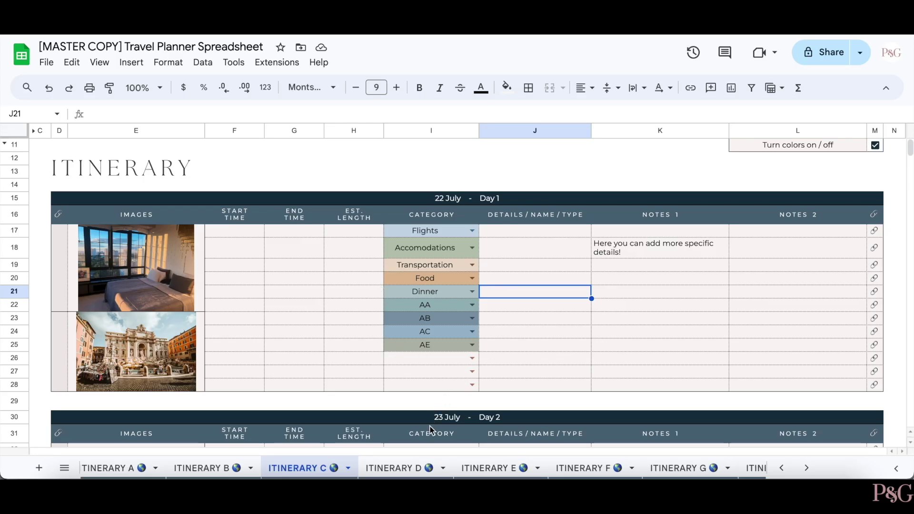
pyautogui.click(408, 464)
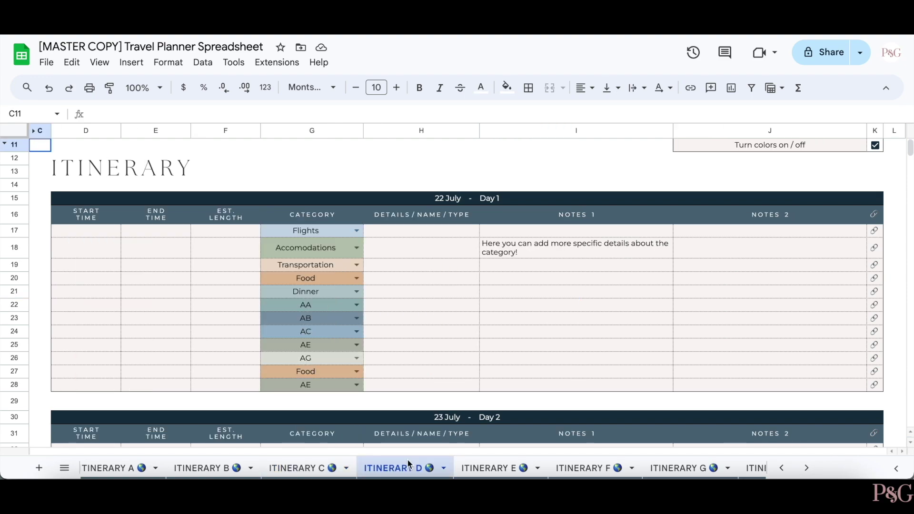
# Preview ITINERARY D's printout in landscape, then set it back to portrait orientation
pyautogui.click(309, 472)
pyautogui.click(382, 465)
pyautogui.scroll(-7, 677, 251)
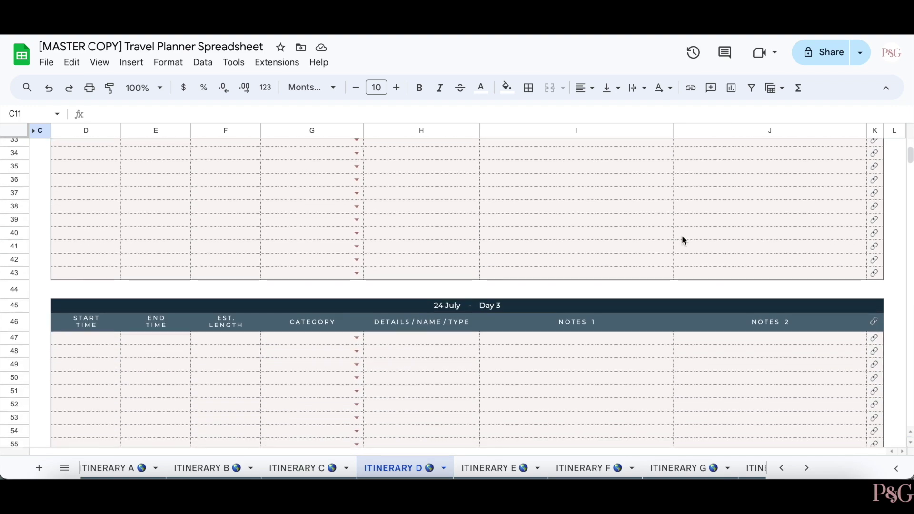
pyautogui.scroll(-5, 682, 240)
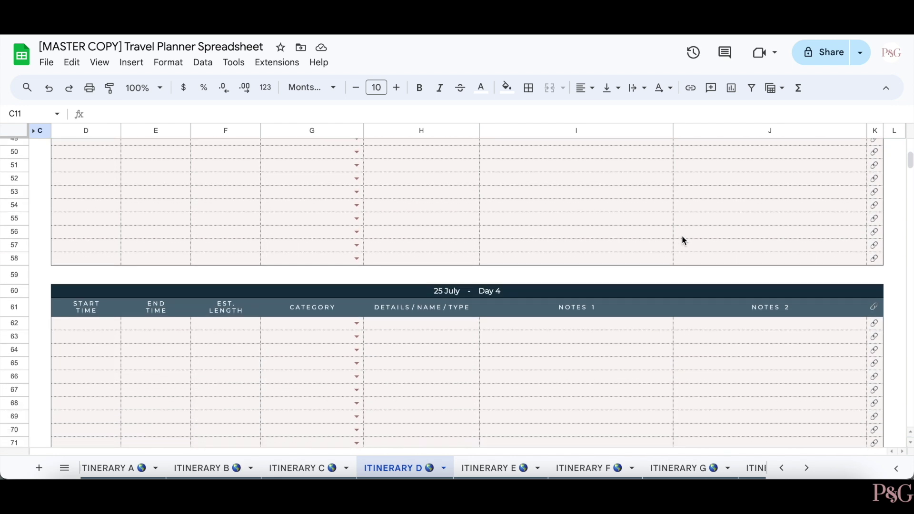
pyautogui.scroll(-5, 681, 238)
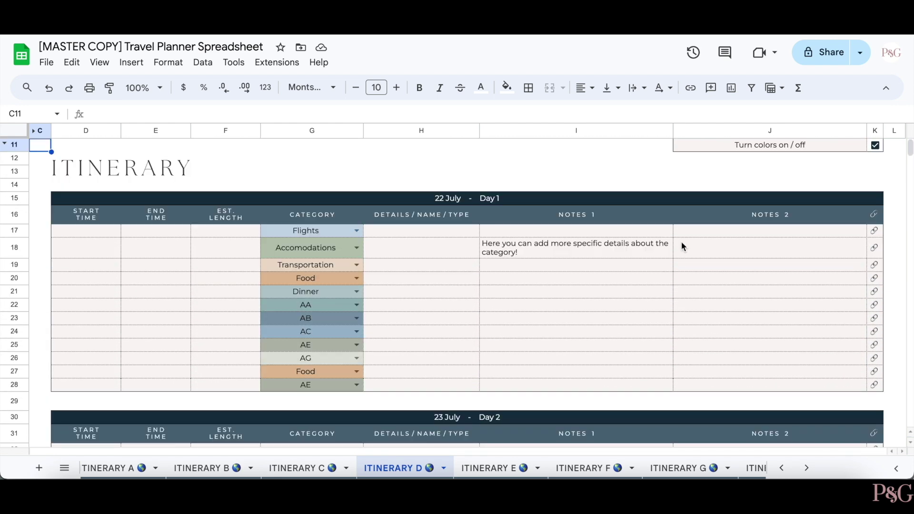
pyautogui.hotkey('ctrl', 'p')
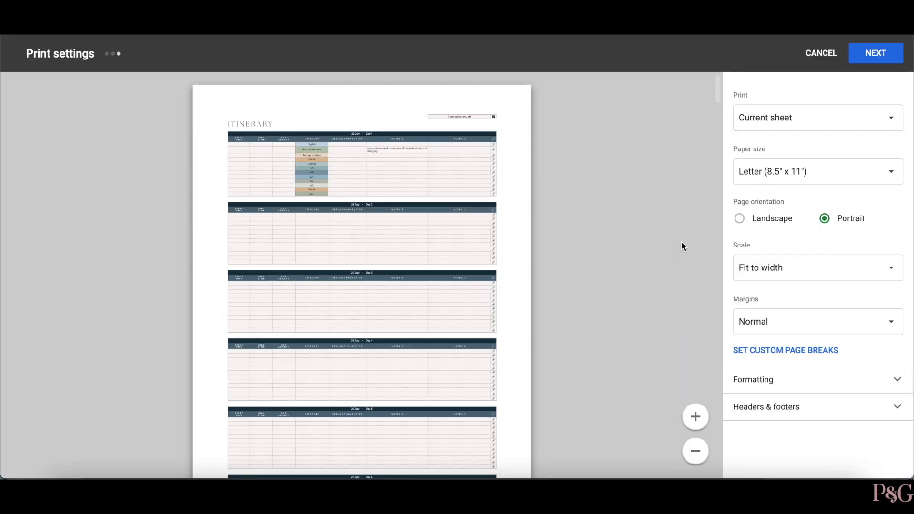
pyautogui.click(740, 219)
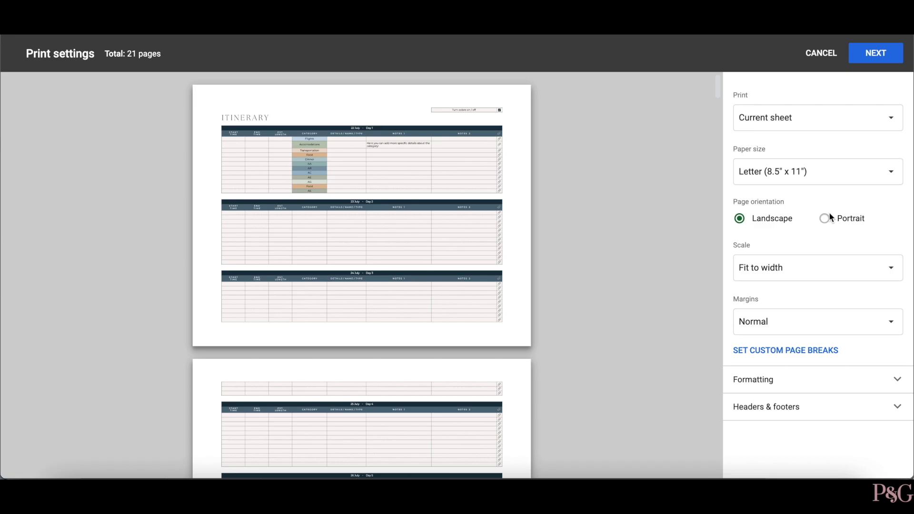
pyautogui.click(829, 218)
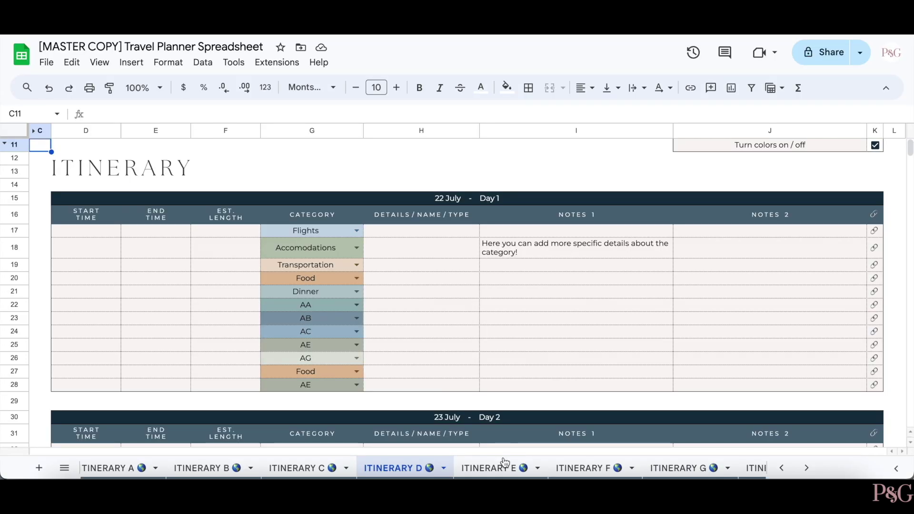
pyautogui.click(488, 468)
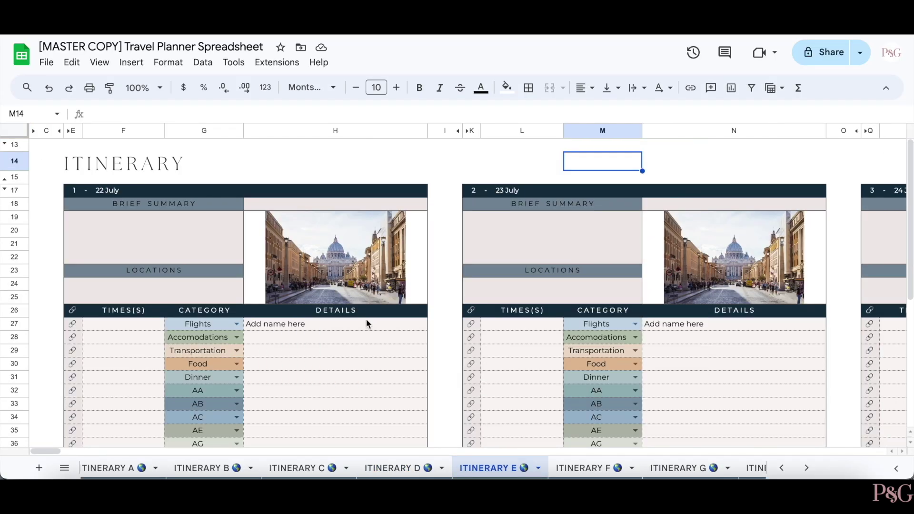
# Tick and then untick to-do items b and c on ITINERARY E
pyautogui.scroll(-4, 367, 324)
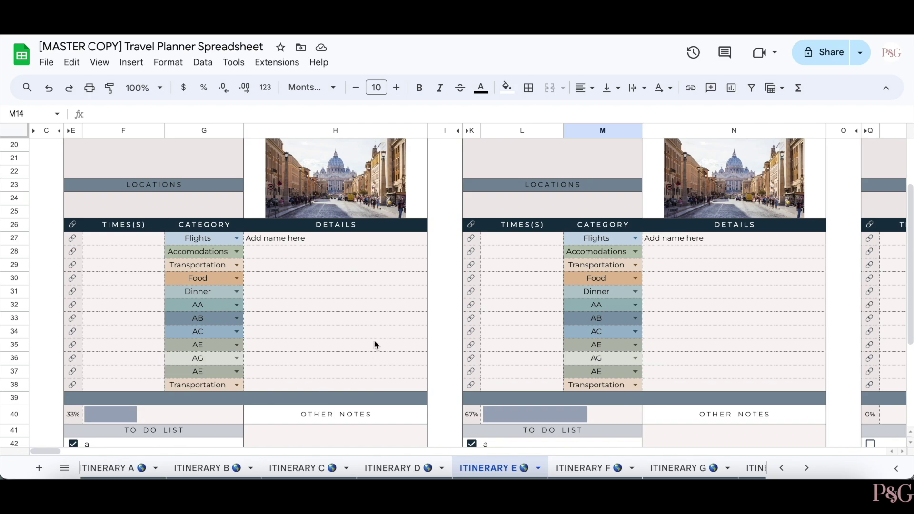
pyautogui.scroll(-3, 360, 354)
pyautogui.scroll(-1, 360, 354)
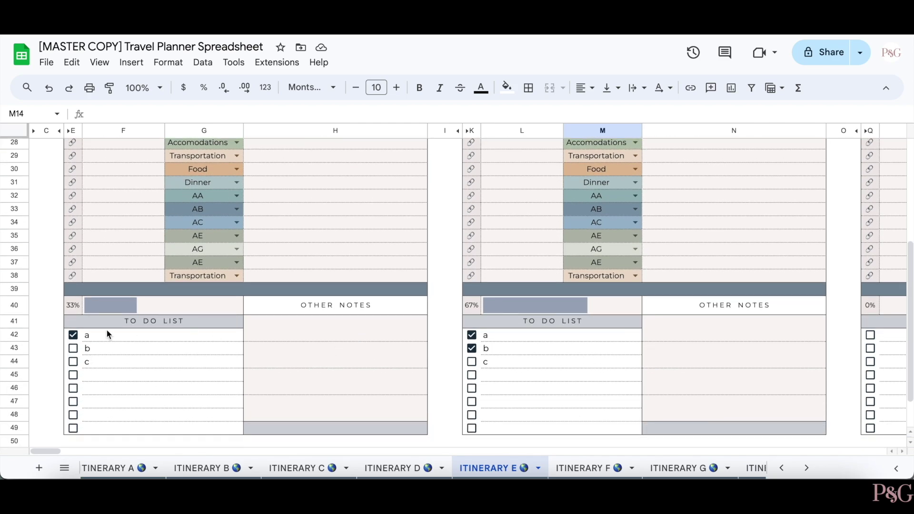
pyautogui.click(73, 349)
pyautogui.click(74, 363)
pyautogui.click(74, 362)
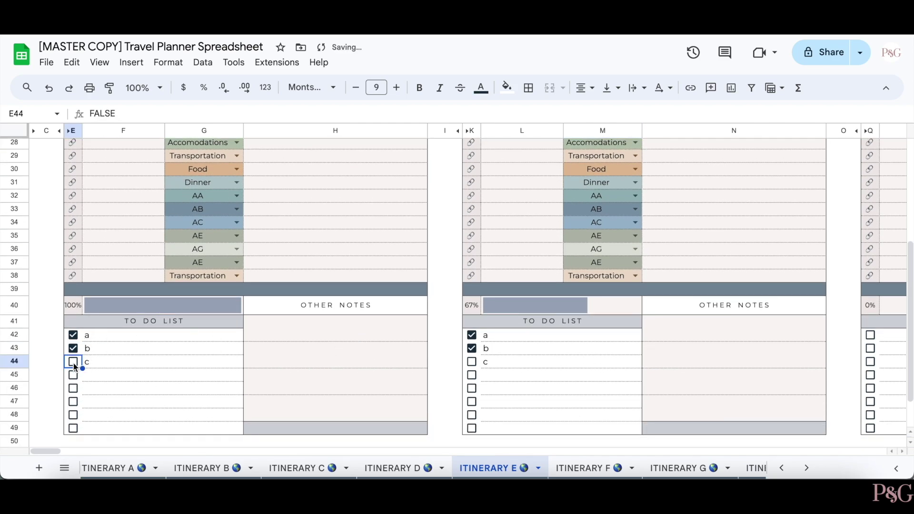
pyautogui.press('Up')
pyautogui.press('space')
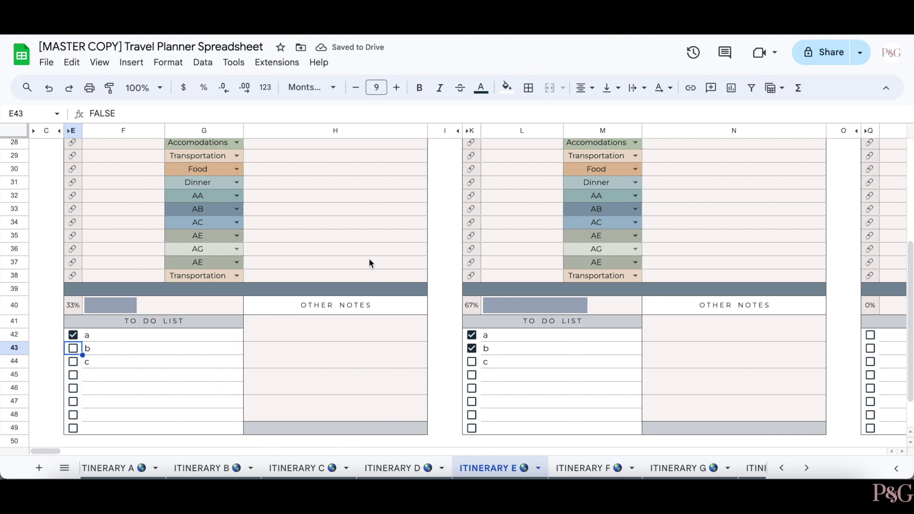
pyautogui.scroll(5, 370, 224)
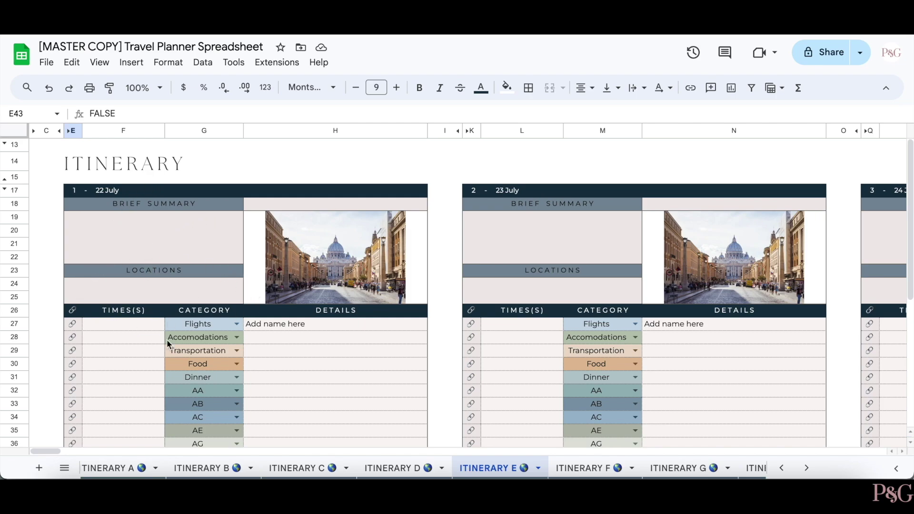
# Change Day 1's AA category entry to Accomodations from its dropdown
pyautogui.click(349, 163)
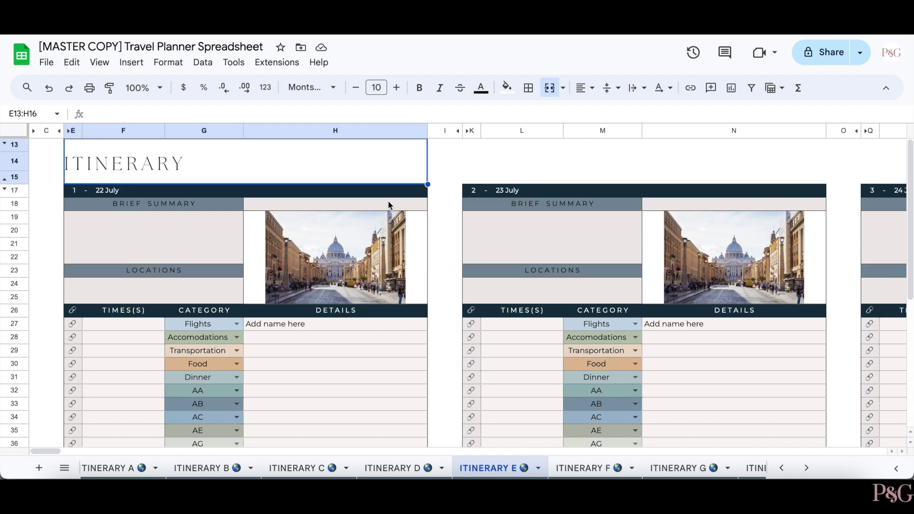
pyautogui.press('Right')
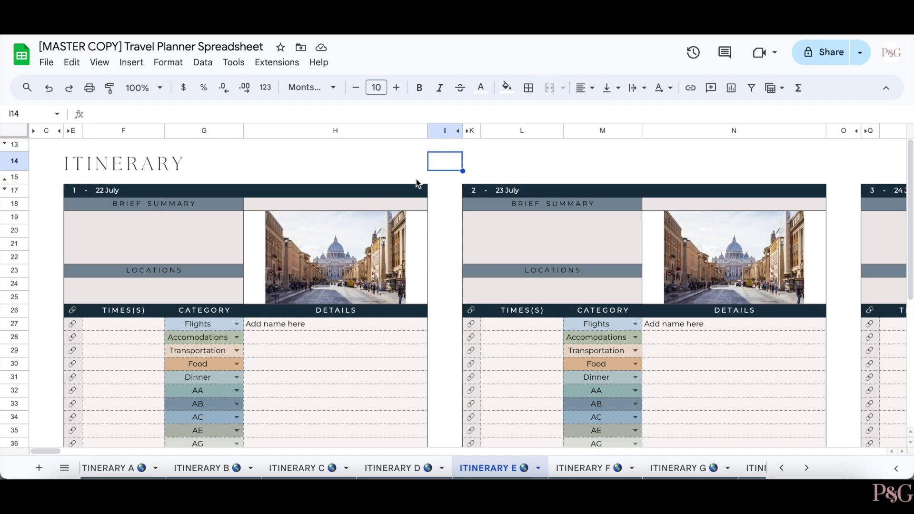
pyautogui.click(421, 208)
pyautogui.click(444, 157)
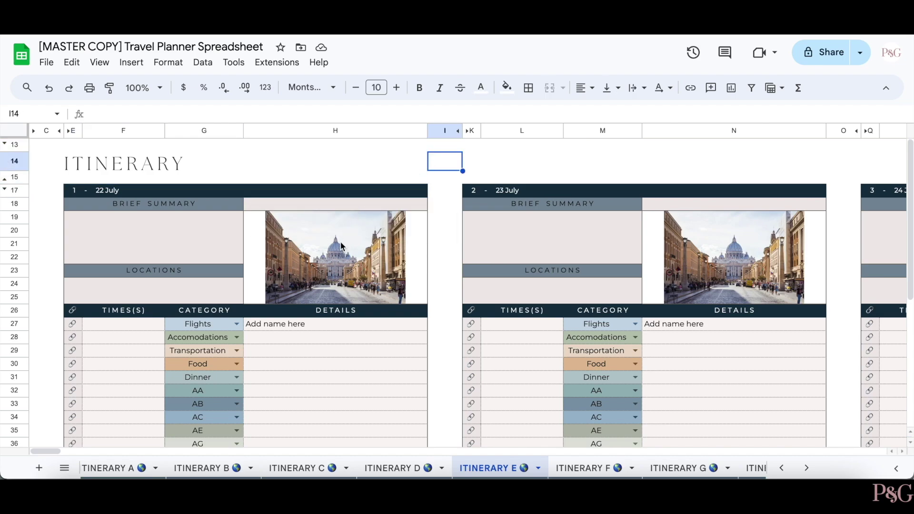
pyautogui.scroll(-2, 295, 285)
pyautogui.click(233, 323)
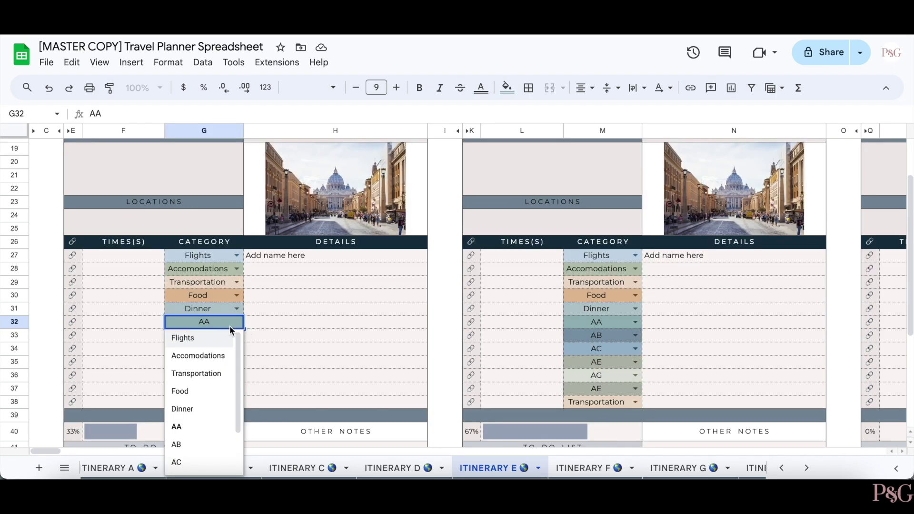
pyautogui.click(208, 354)
pyautogui.click(308, 312)
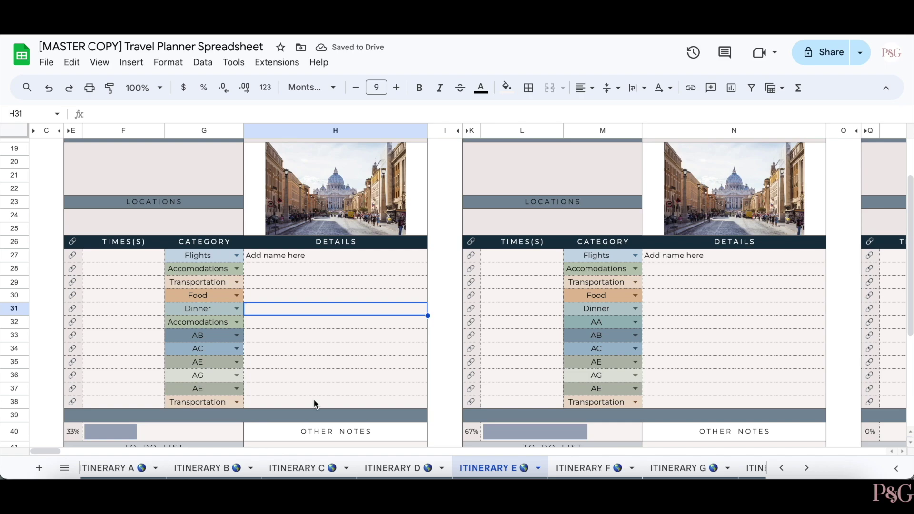
pyautogui.scroll(3, 315, 404)
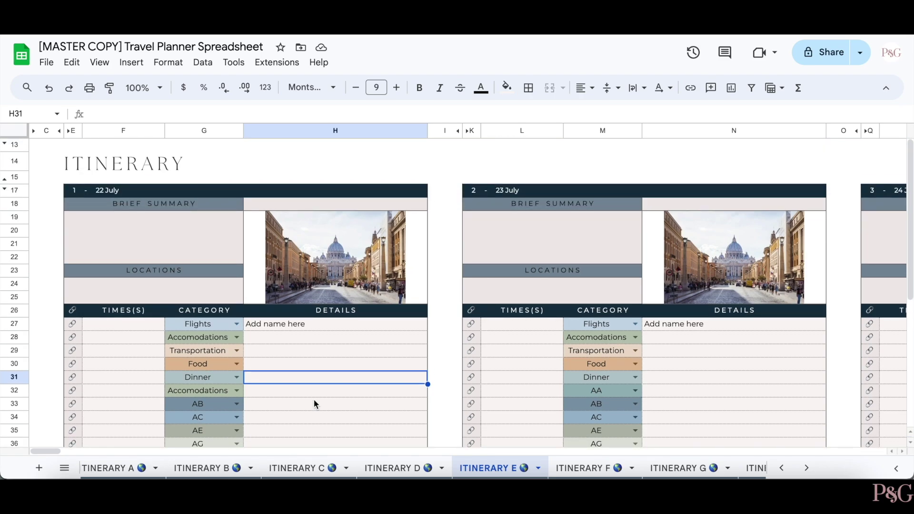
pyautogui.click(592, 468)
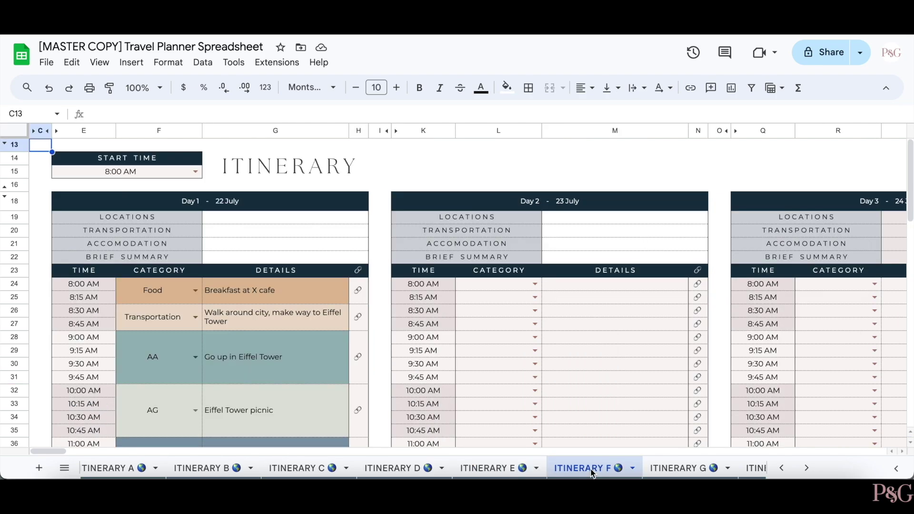
pyautogui.click(617, 377)
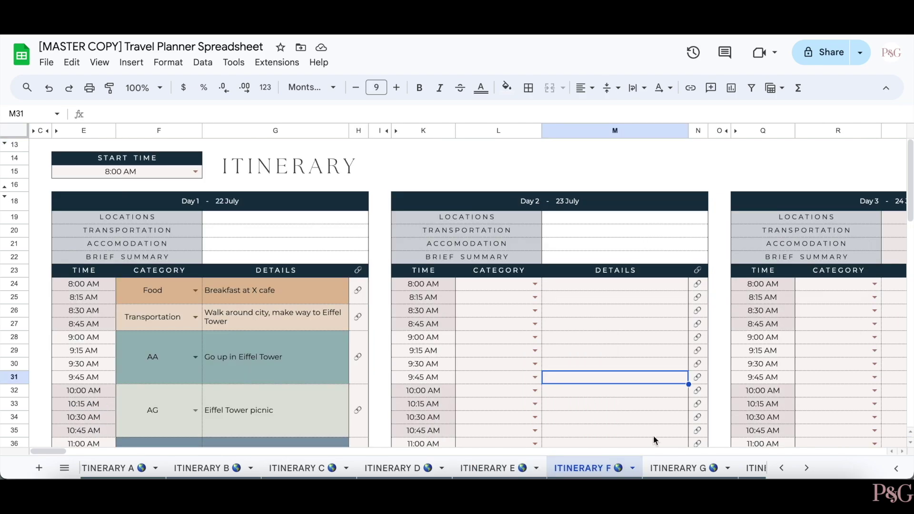
pyautogui.click(695, 470)
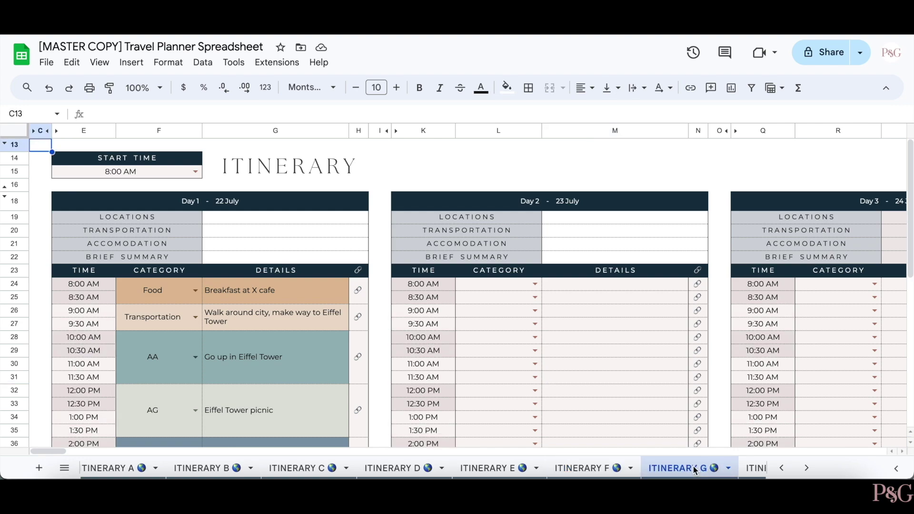
pyautogui.click(593, 467)
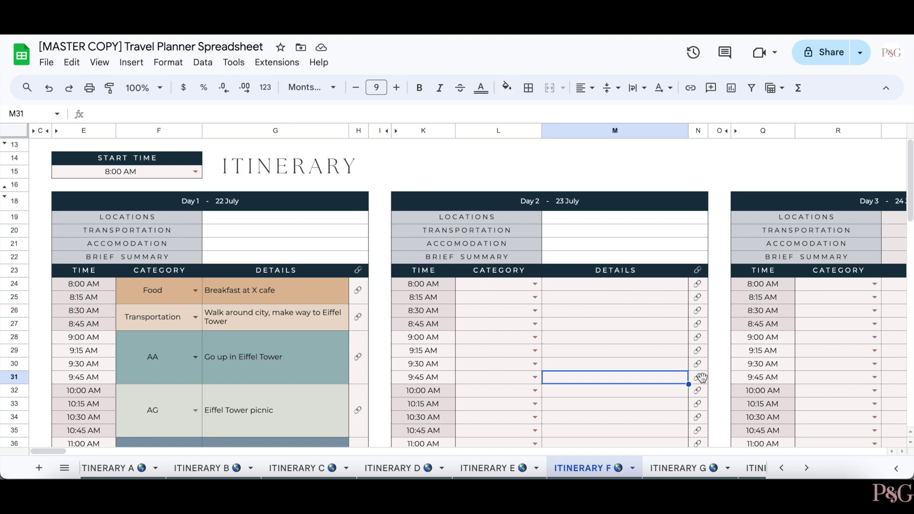
pyautogui.click(689, 468)
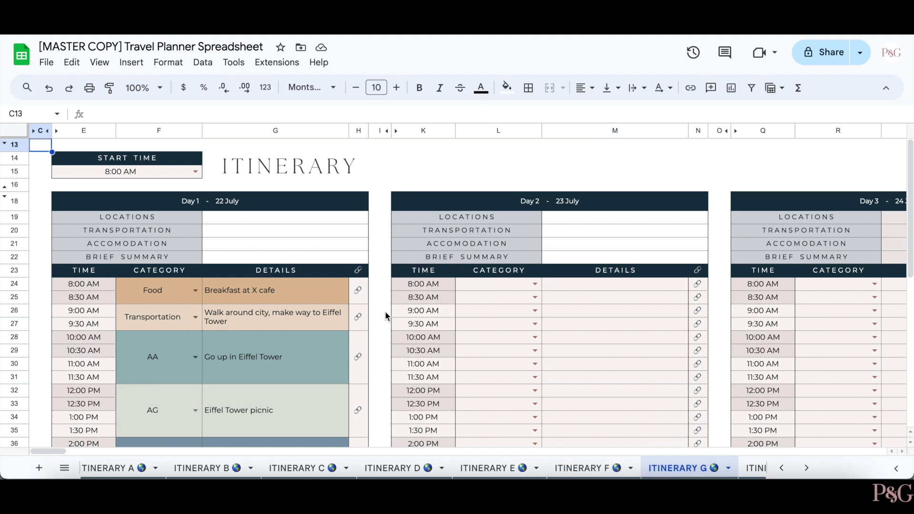
pyautogui.scroll(-5, 423, 381)
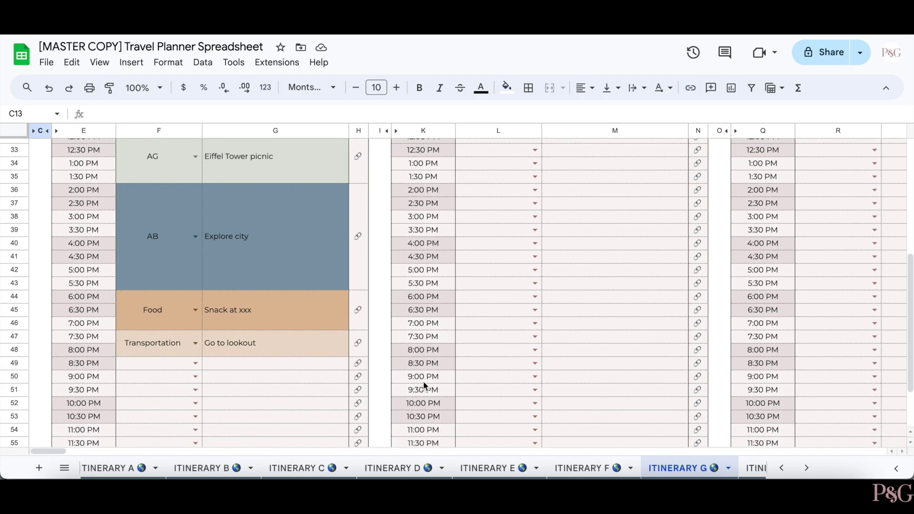
pyautogui.scroll(5, 422, 380)
pyautogui.scroll(-10, 554, 245)
pyautogui.scroll(12, 554, 245)
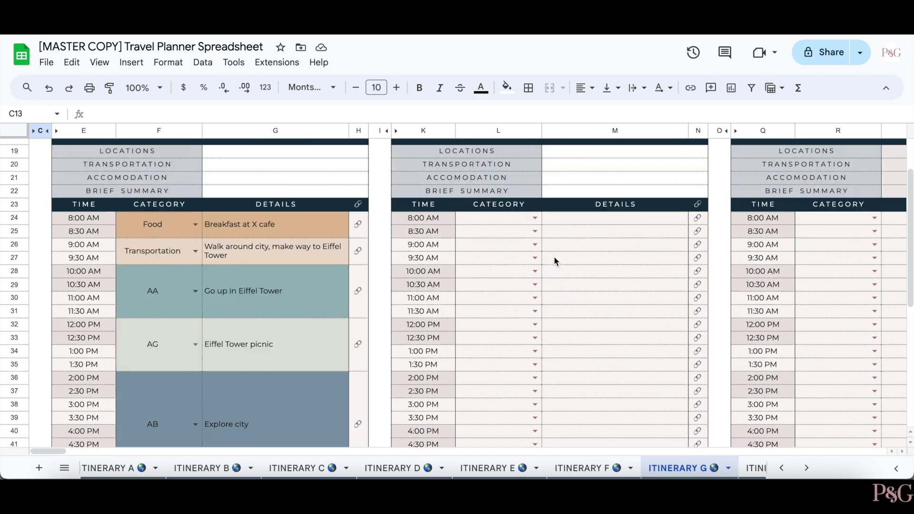
pyautogui.hotkey('ctrl', 'shift', 'pageup')
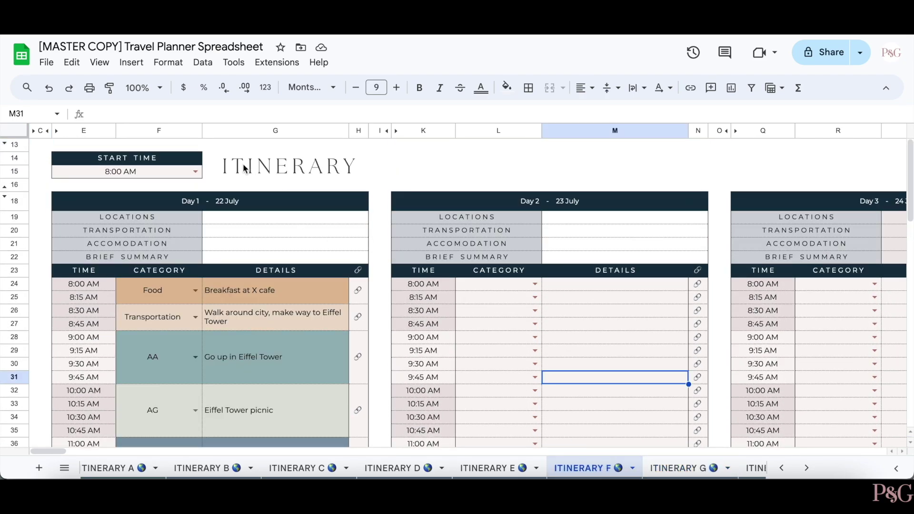
# Start the ITINERARY F schedule at 7 AM and review Day 1's locations, transportation and accommodation rows
pyautogui.click(195, 172)
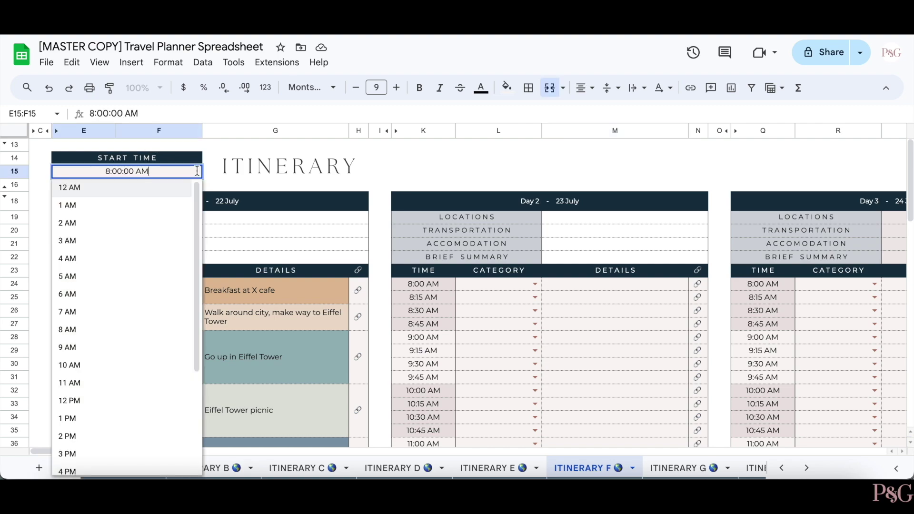
pyautogui.click(103, 318)
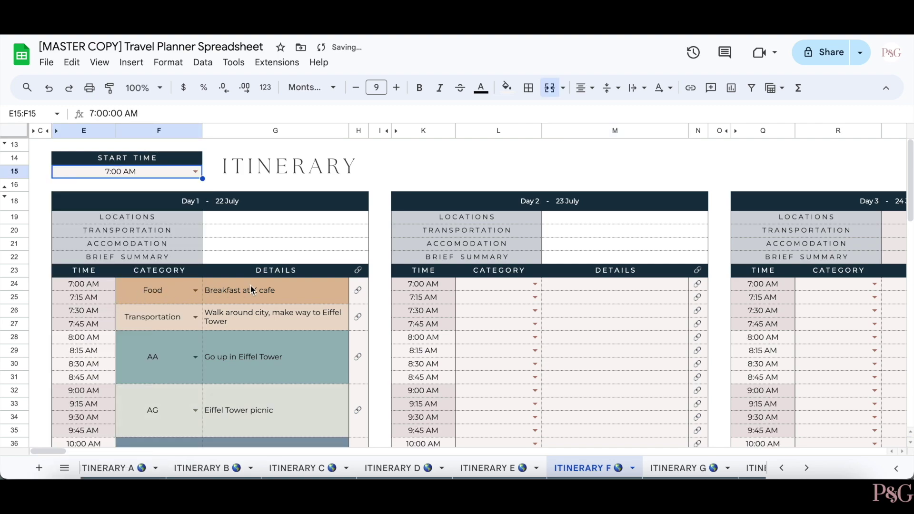
pyautogui.scroll(-5, 251, 286)
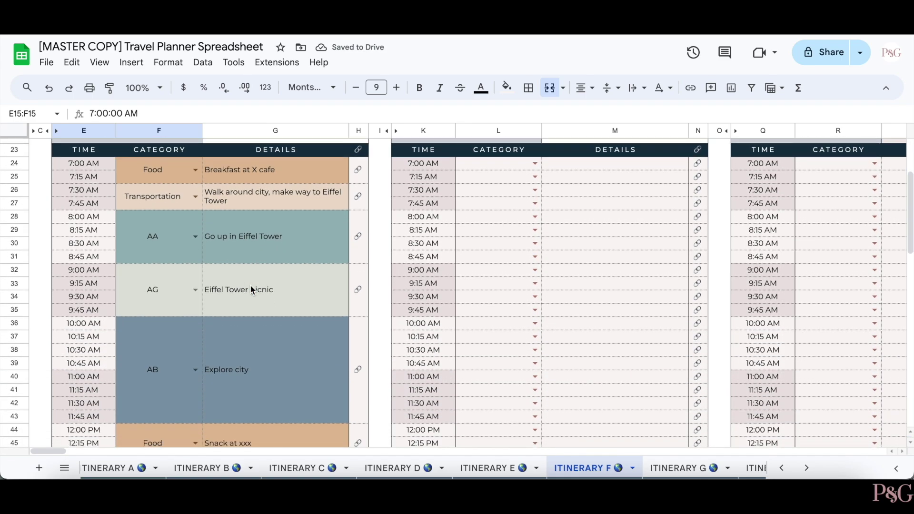
pyautogui.scroll(4, 250, 286)
pyautogui.scroll(1, 230, 227)
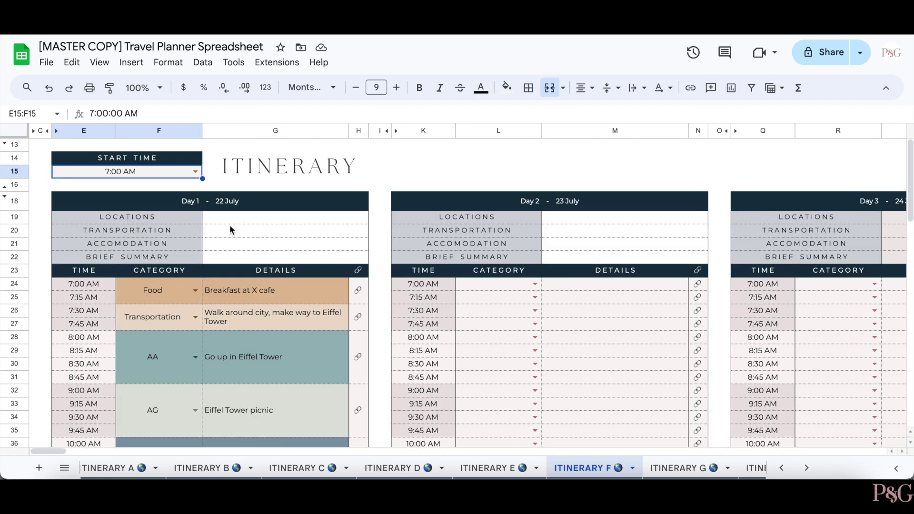
pyautogui.click(170, 220)
pyautogui.click(185, 230)
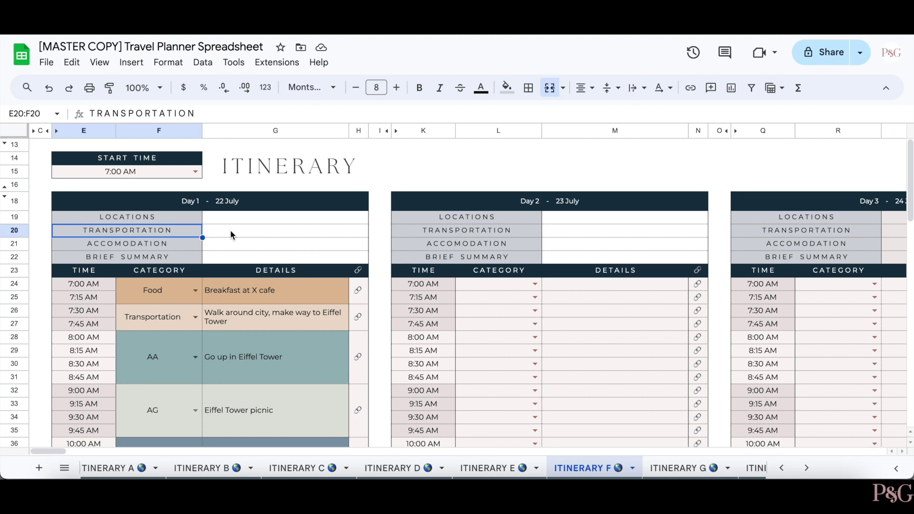
pyautogui.click(187, 246)
pyautogui.click(212, 259)
pyautogui.scroll(-2, 525, 301)
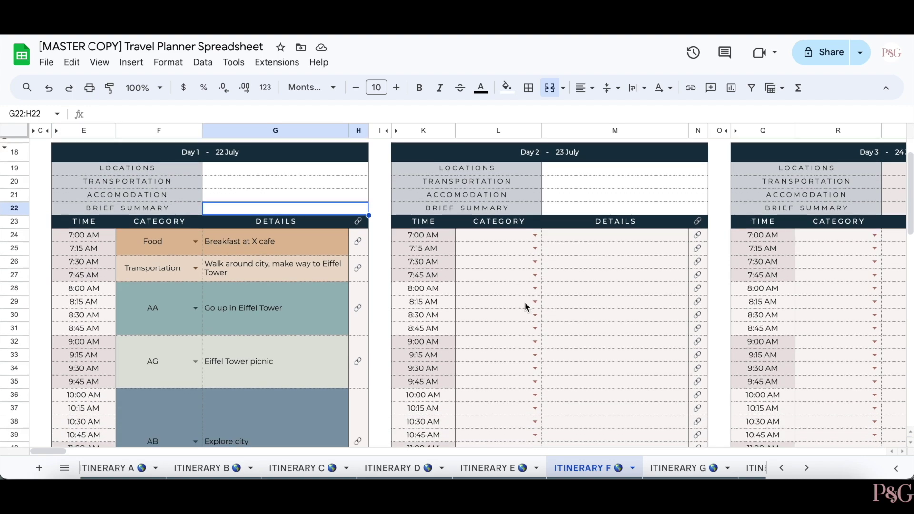
pyautogui.scroll(-1, 525, 302)
# Set Day 2's 7:30 AM category to Transportation with details 'Add in your details!'
pyautogui.click(536, 245)
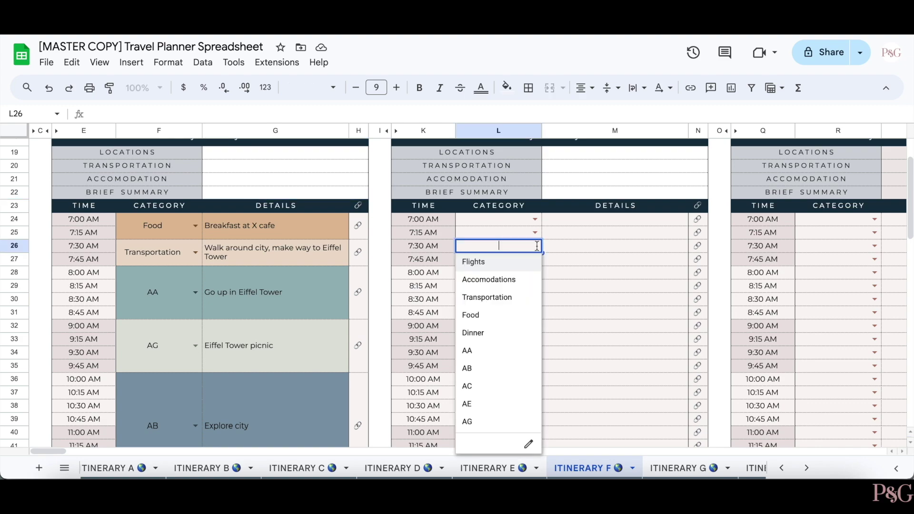
pyautogui.click(518, 295)
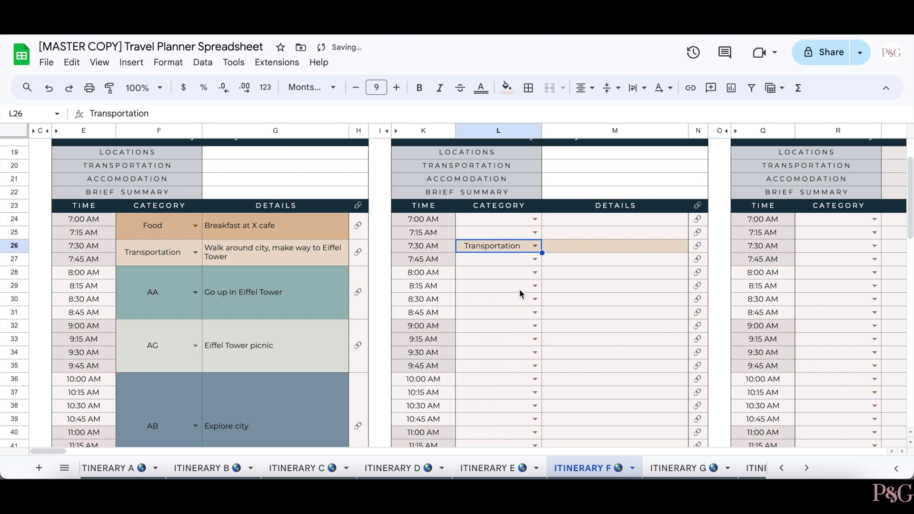
pyautogui.click(603, 278)
pyautogui.click(584, 248)
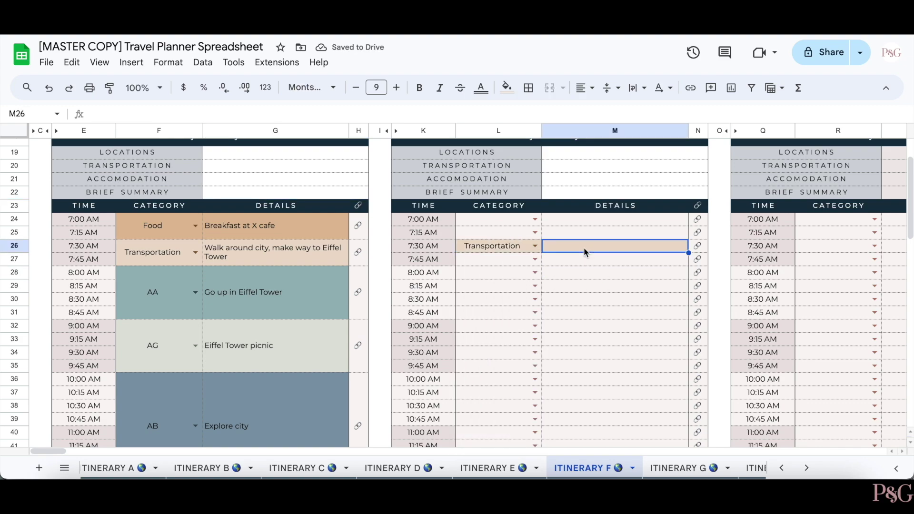
pyautogui.write('Add in your detail')
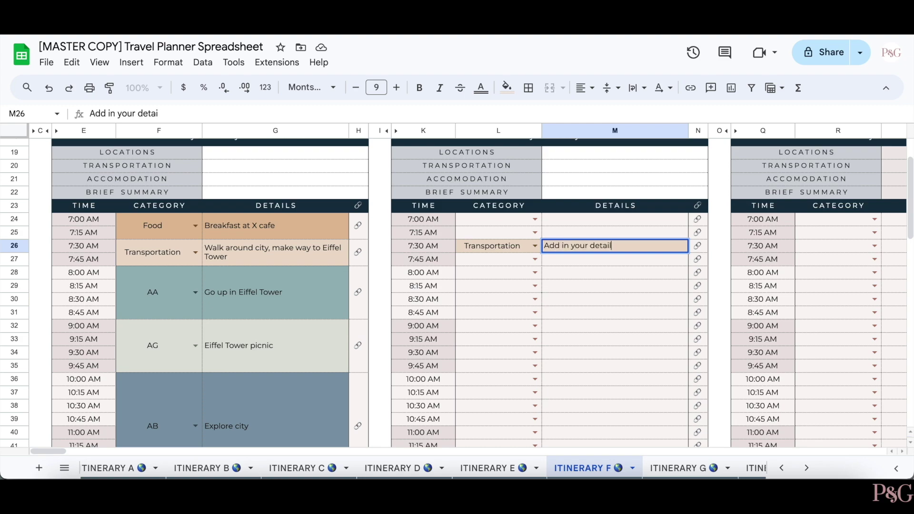
pyautogui.write('s!')
pyautogui.press('Return')
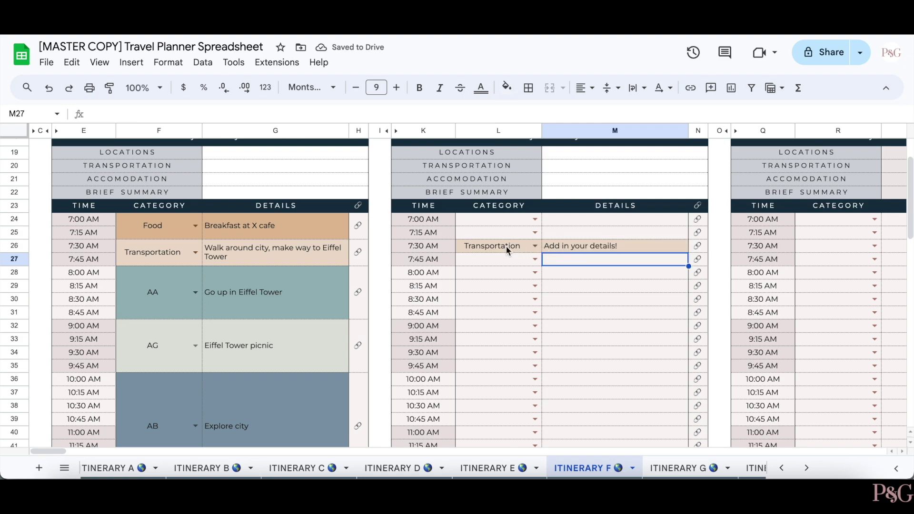
# Merge the category, details and link cells from 7:30 to 8:45 AM into single blocks
pyautogui.moveTo(506, 247); pyautogui.dragTo(505, 313)
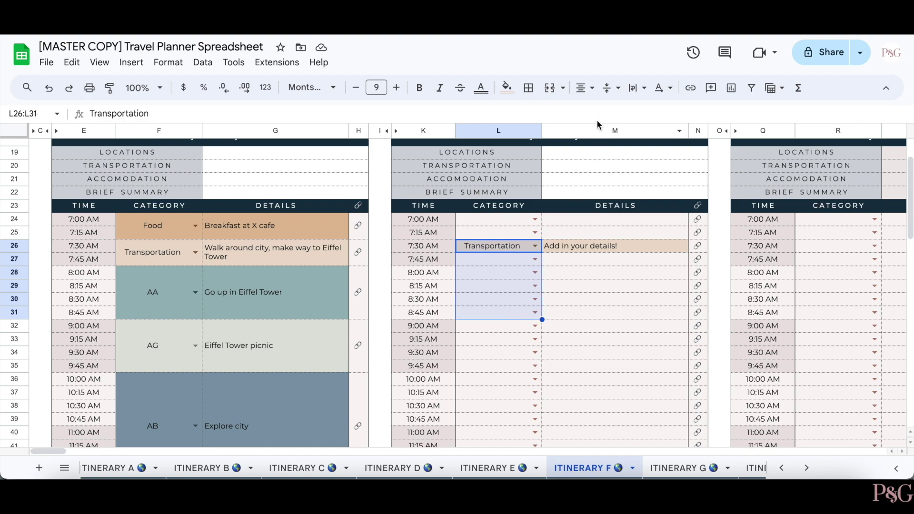
pyautogui.click(550, 88)
pyautogui.moveTo(562, 245); pyautogui.dragTo(614, 312)
pyautogui.click(550, 88)
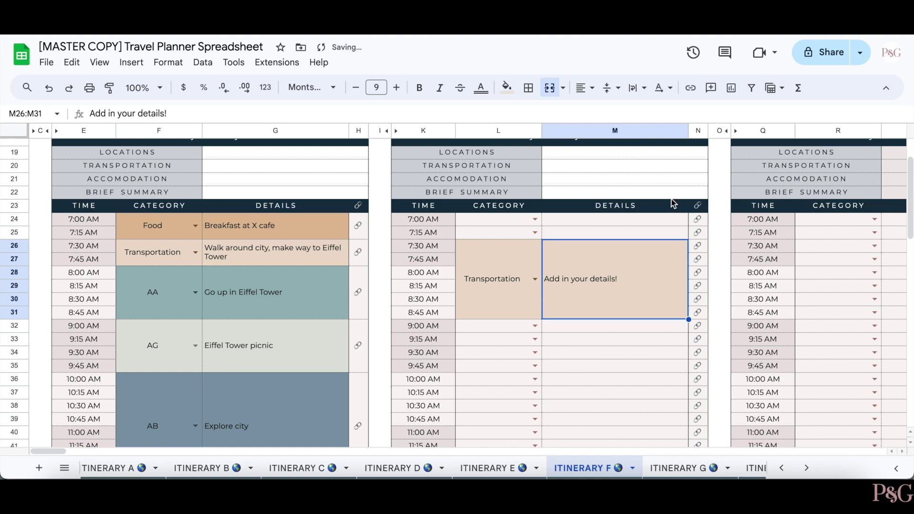
pyautogui.moveTo(698, 247); pyautogui.dragTo(705, 314)
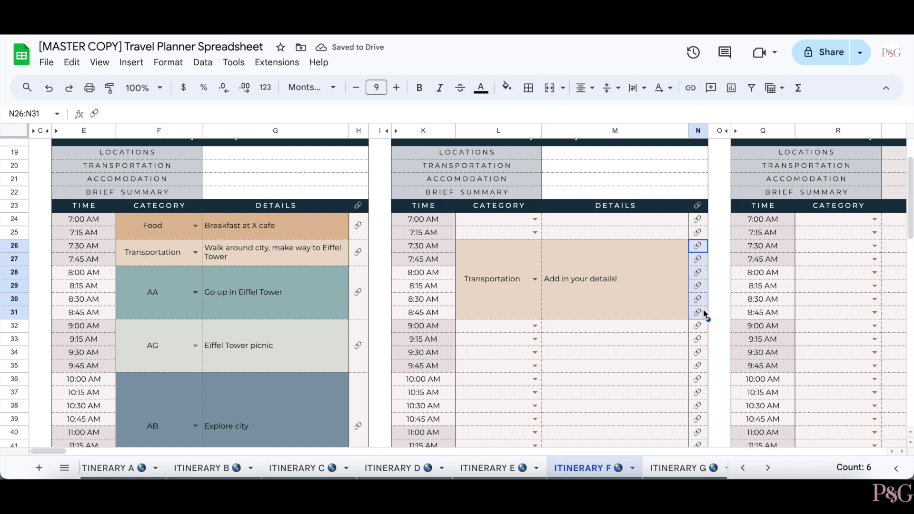
pyautogui.click(549, 89)
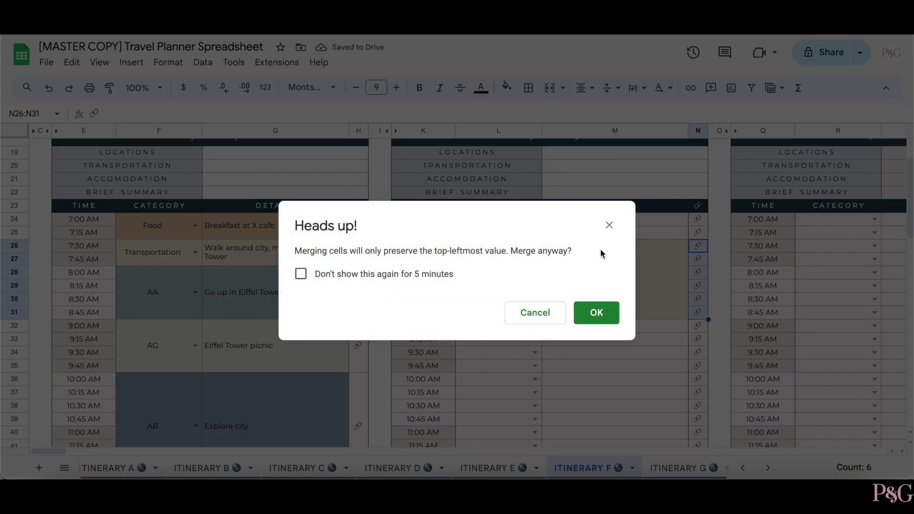
pyautogui.click(597, 313)
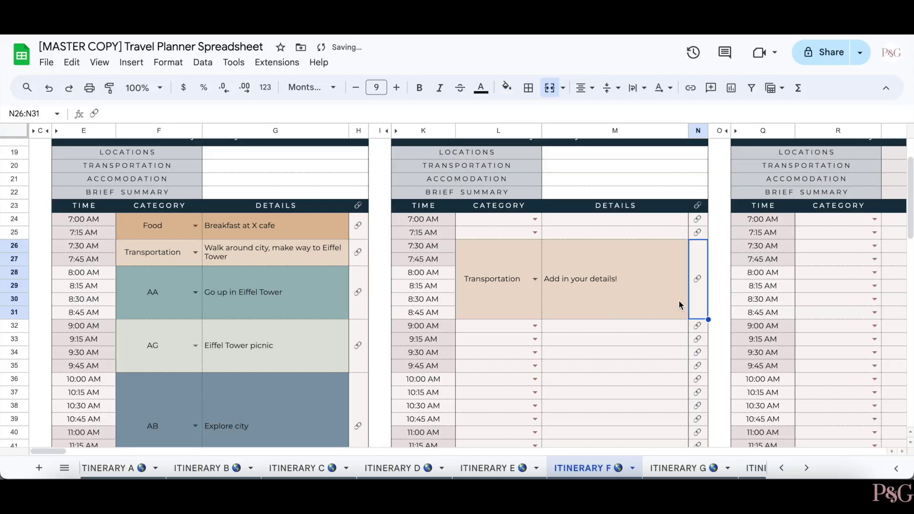
pyautogui.click(584, 366)
# Set 9:15 AM to Accomodations and merge that block through 9:45 AM
pyautogui.click(536, 339)
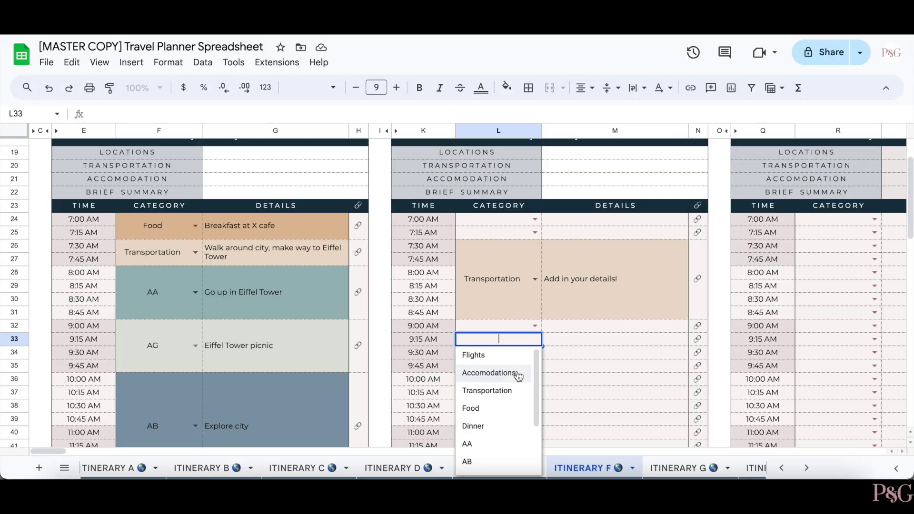
pyautogui.click(514, 379)
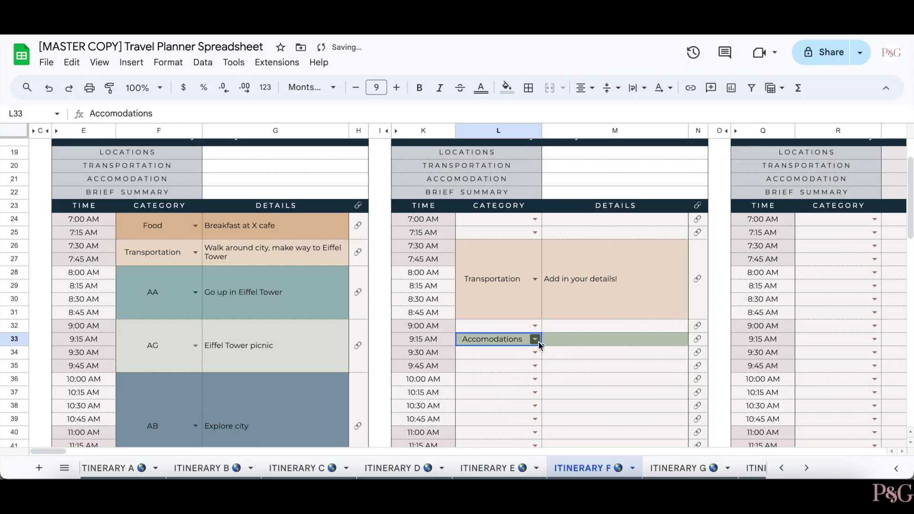
pyautogui.moveTo(519, 344); pyautogui.dragTo(518, 358)
pyautogui.click(608, 409)
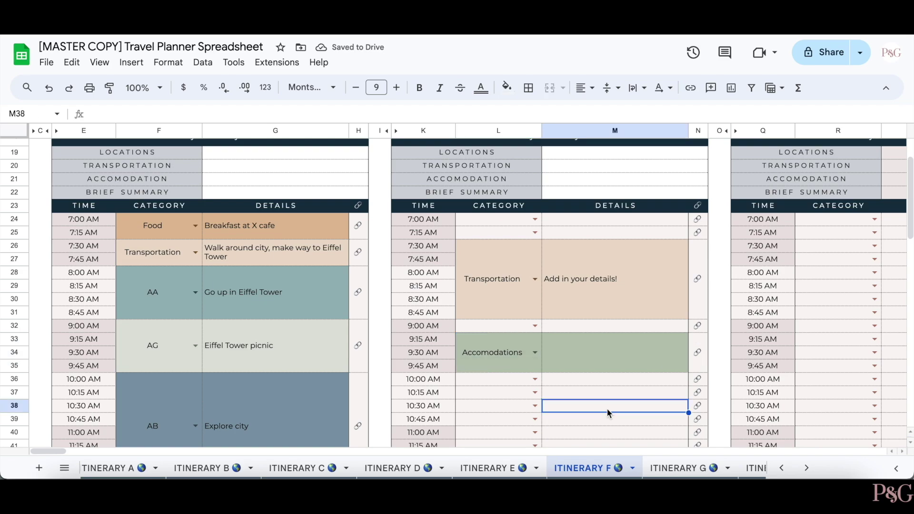
pyautogui.hscroll(8, 619, 357)
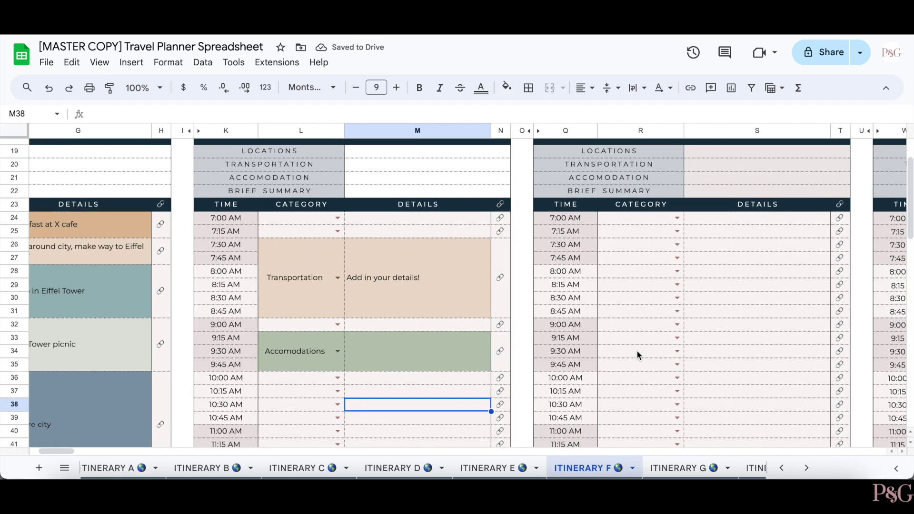
pyautogui.moveTo(634, 251); pyautogui.dragTo(760, 398)
pyautogui.hotkey('ctrl', 'c')
pyautogui.click(287, 239)
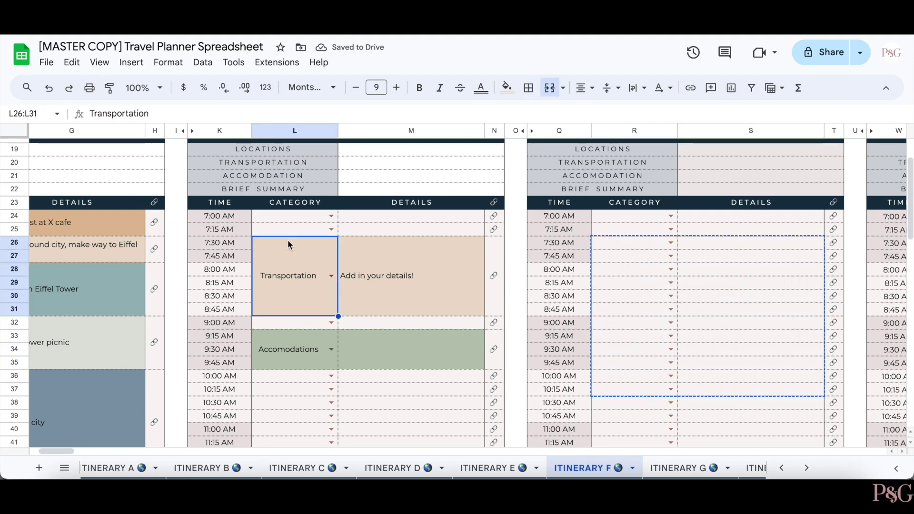
pyautogui.hotkey('ctrl', 'v')
pyautogui.click(275, 221)
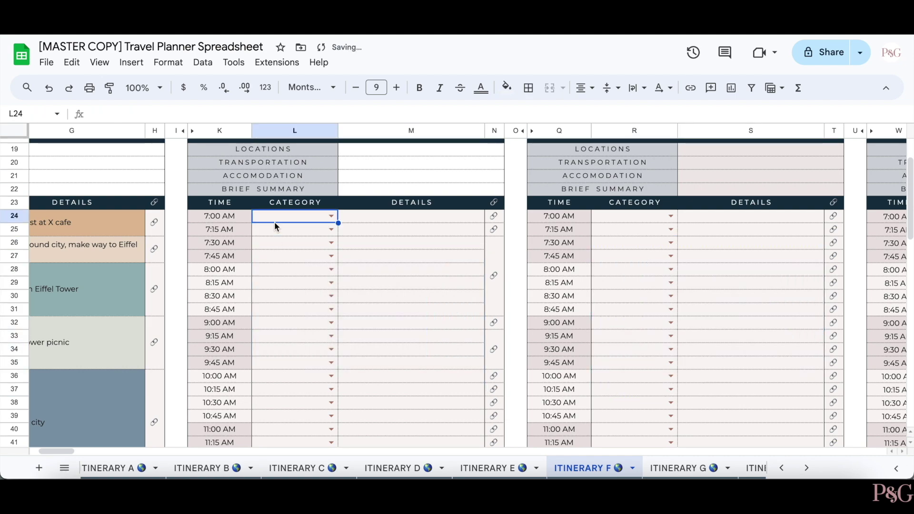
pyautogui.hotkey('ctrl', 'z')
pyautogui.click(550, 87)
pyautogui.click(429, 256)
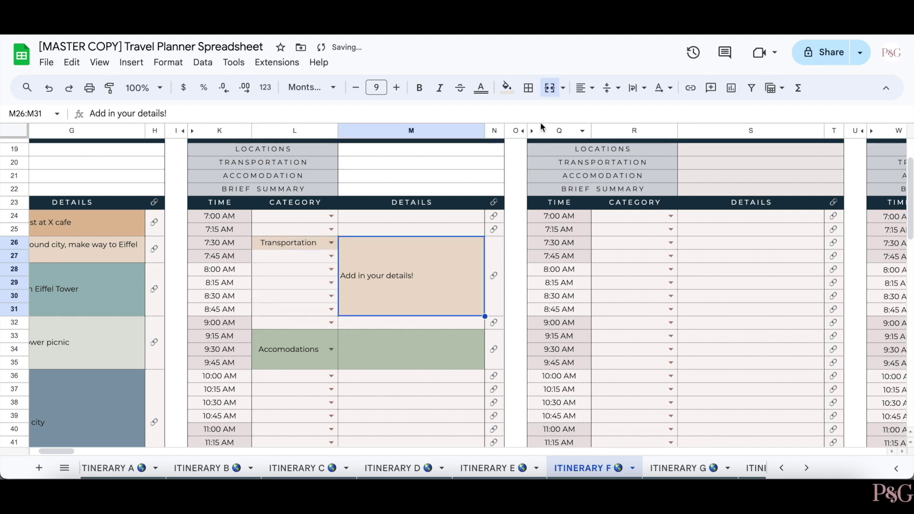
pyautogui.click(550, 87)
pyautogui.click(425, 358)
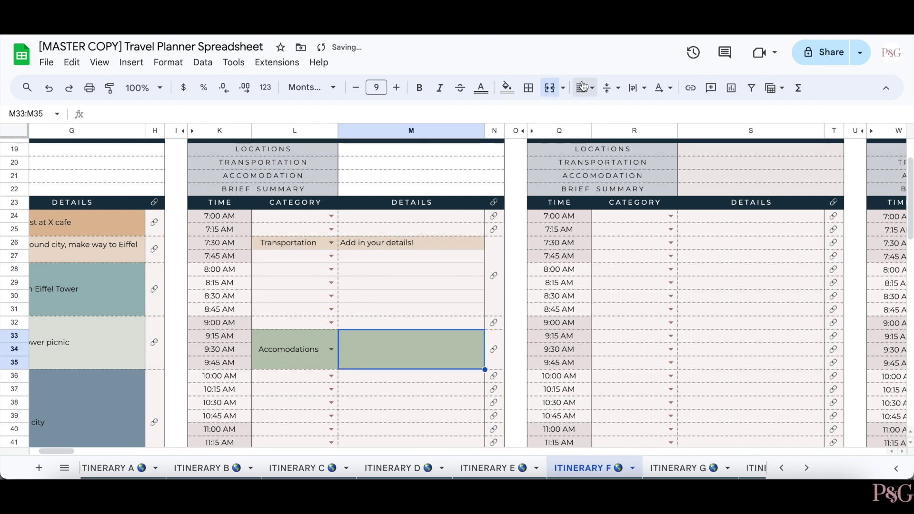
pyautogui.click(550, 87)
pyautogui.click(284, 351)
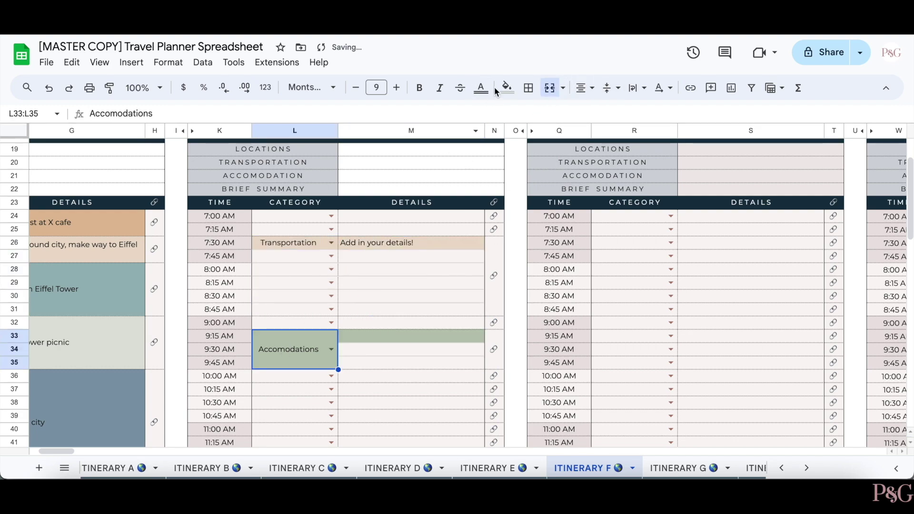
pyautogui.click(550, 87)
pyautogui.click(407, 394)
pyautogui.click(494, 229)
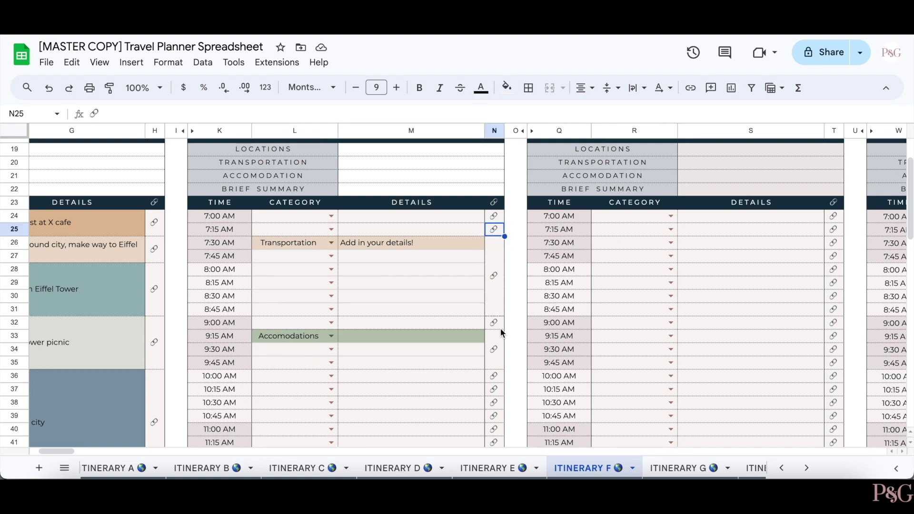
pyautogui.keyDown('shift'); pyautogui.click(494, 376); pyautogui.keyUp('shift')
pyautogui.click(430, 393)
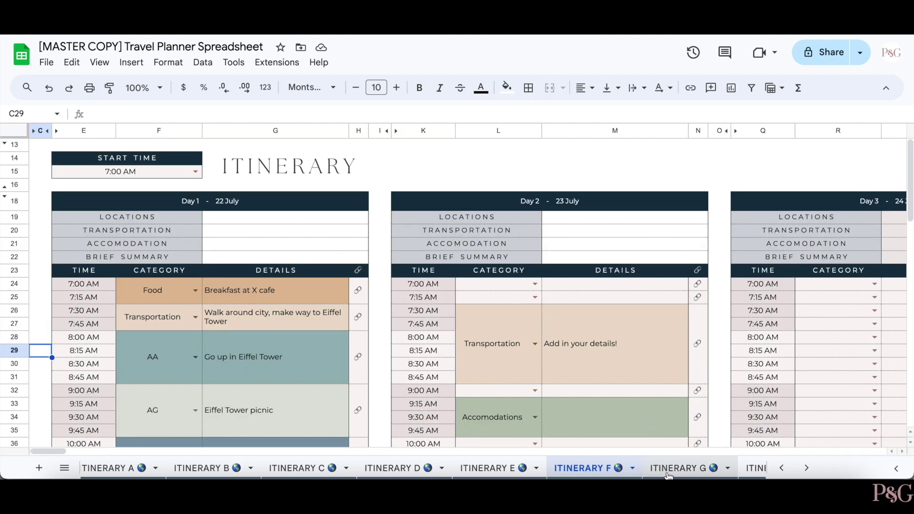
# Switch to the ITINERARY G sheet and look over its 30-minute slots starting at 8:00 AM
pyautogui.click(676, 468)
pyautogui.click(727, 175)
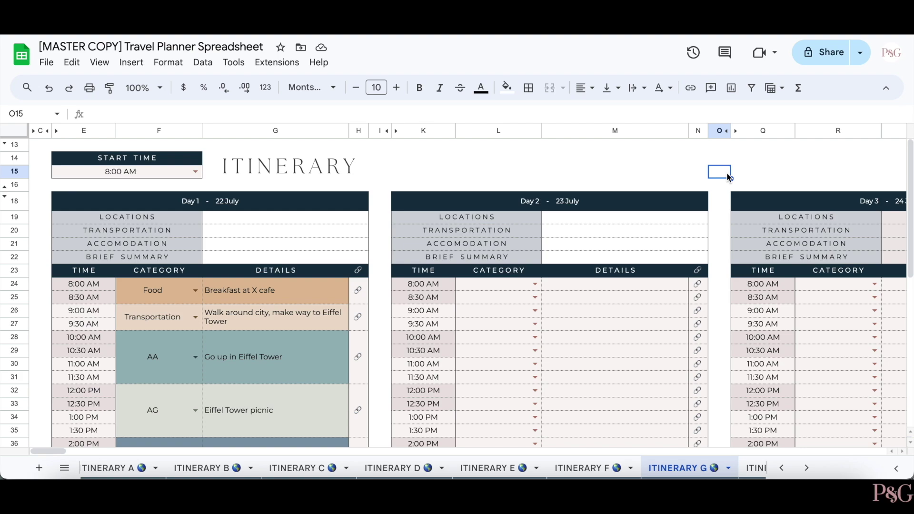
pyautogui.scroll(-6, 679, 253)
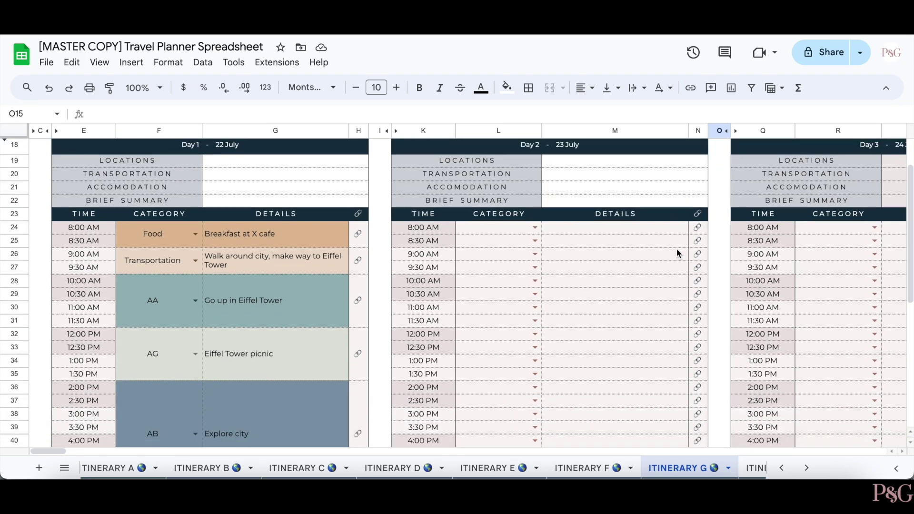
pyautogui.scroll(6, 679, 253)
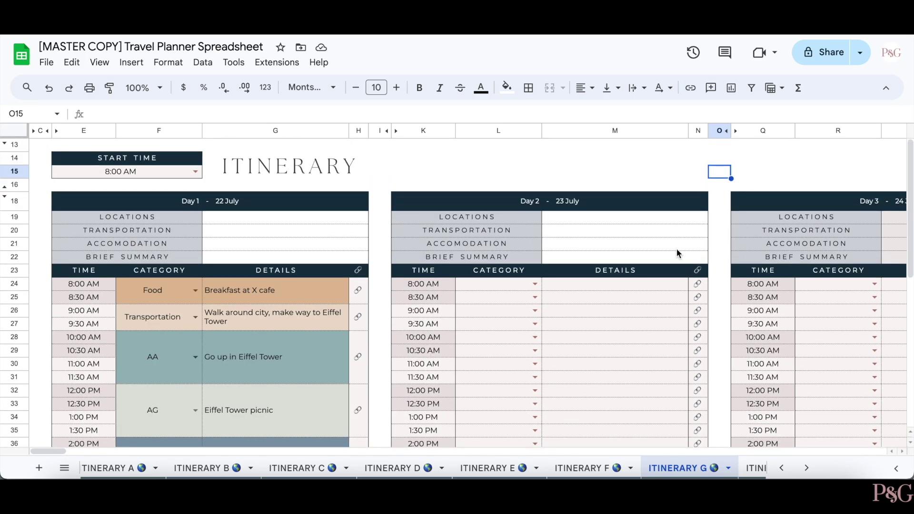
pyautogui.click(755, 468)
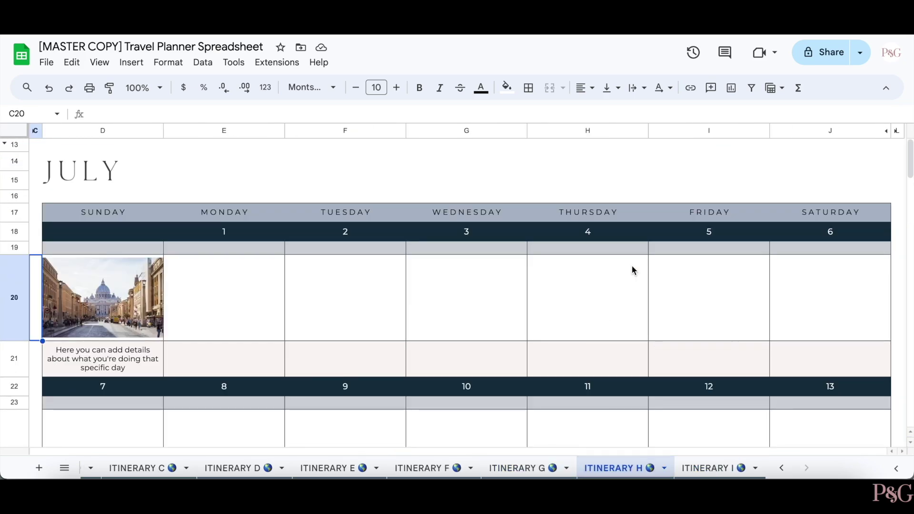
pyautogui.scroll(-7, 652, 247)
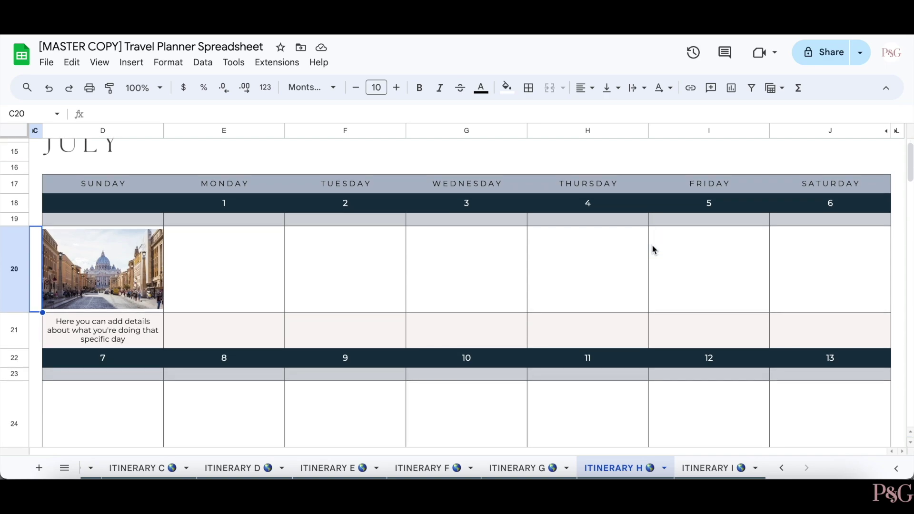
pyautogui.scroll(-6, 652, 249)
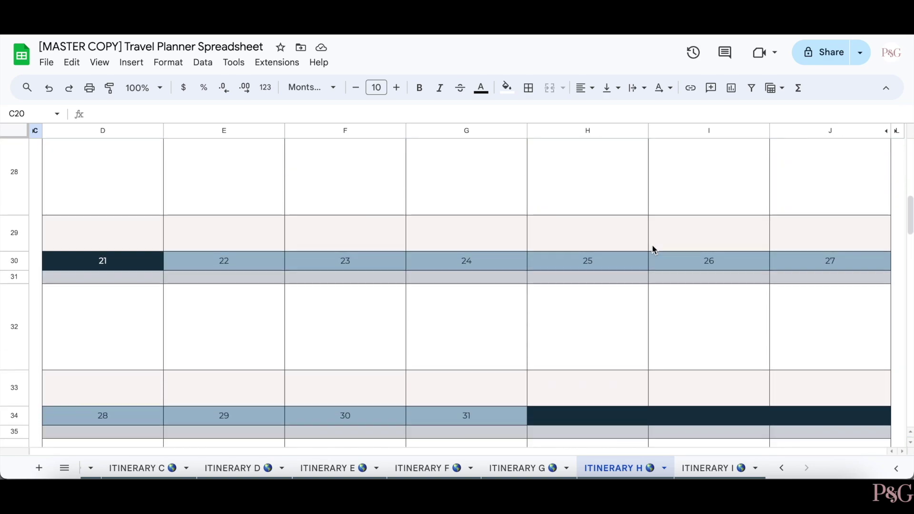
pyautogui.scroll(-5, 652, 246)
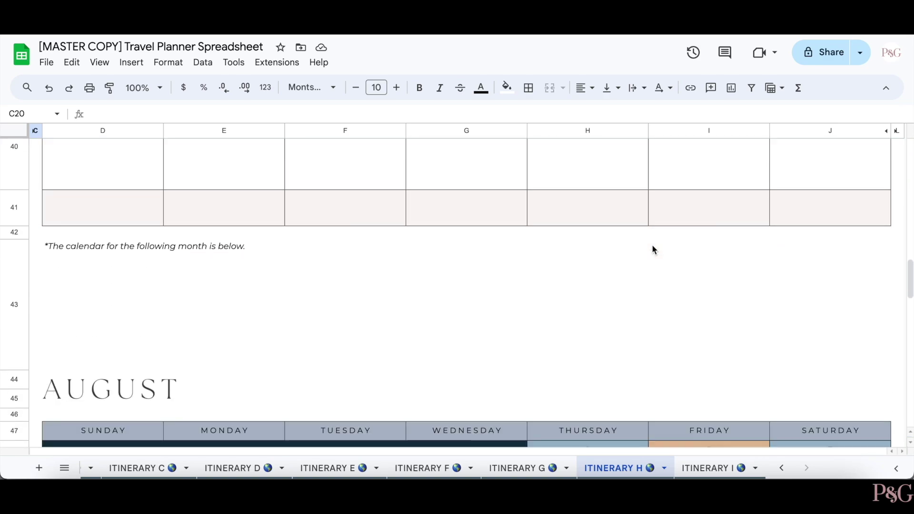
pyautogui.scroll(6, 652, 247)
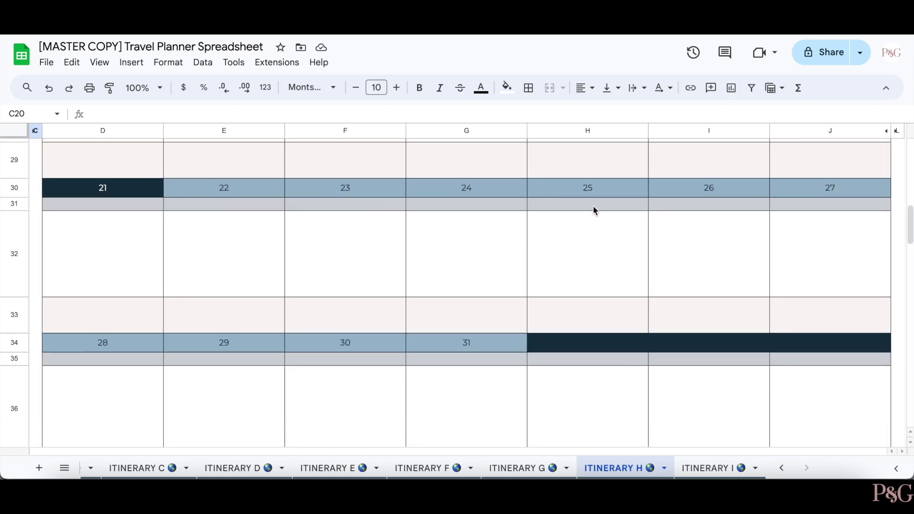
pyautogui.scroll(-6, 594, 208)
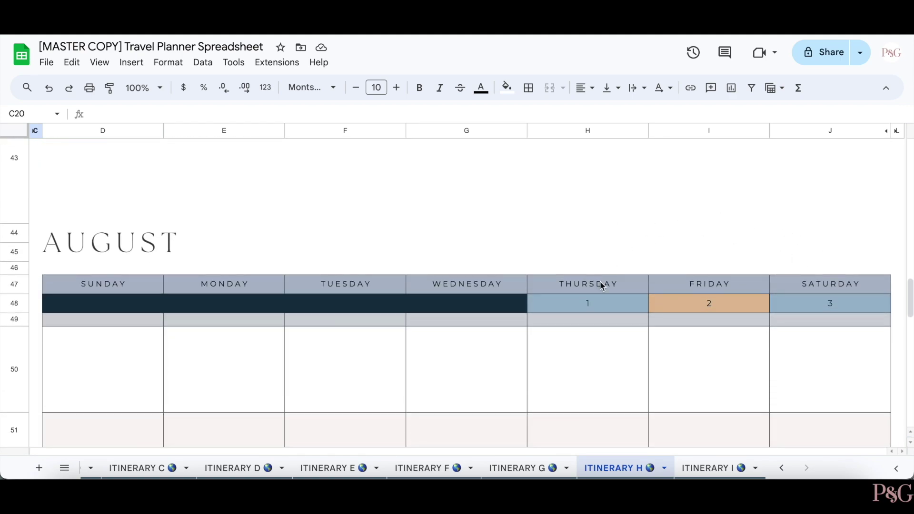
pyautogui.scroll(12, 643, 307)
pyautogui.click(643, 186)
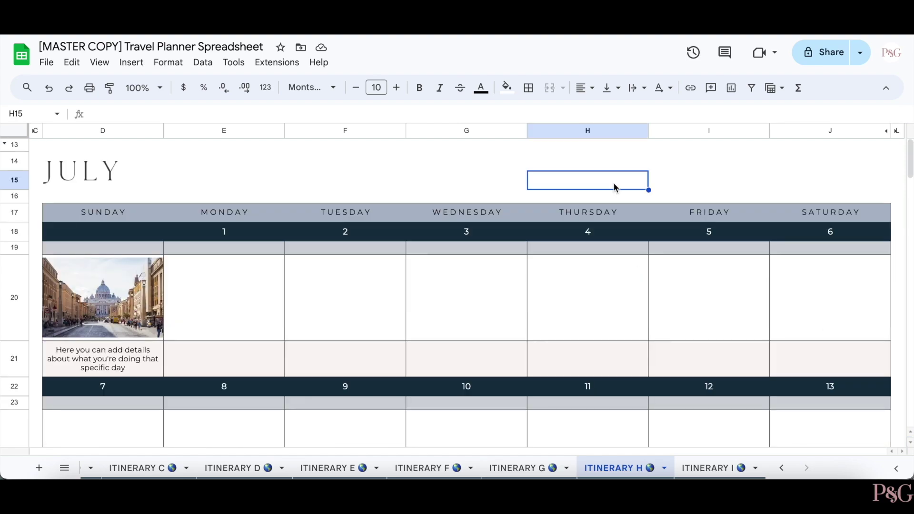
# Copy the Sunday photo from D19 into Monday July 1's cell E19
pyautogui.click(113, 249)
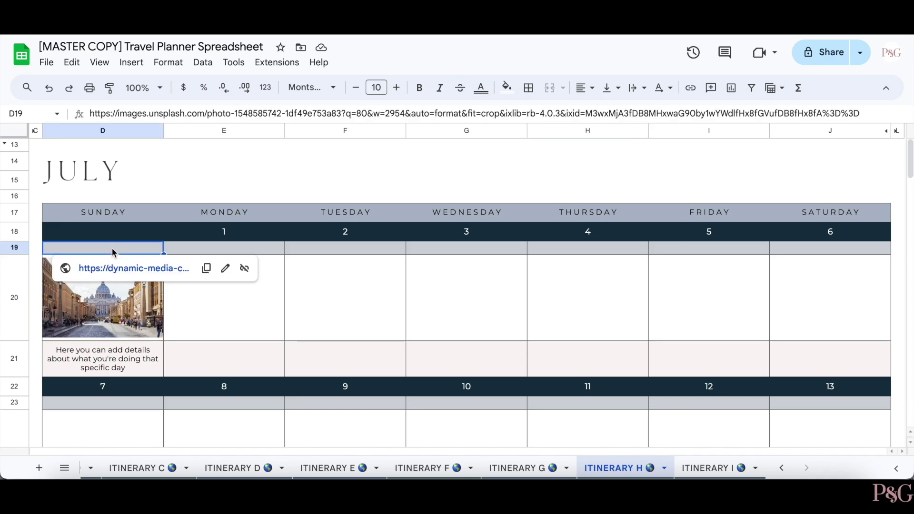
pyautogui.hotkey('ctrl', 'c')
pyautogui.click(223, 249)
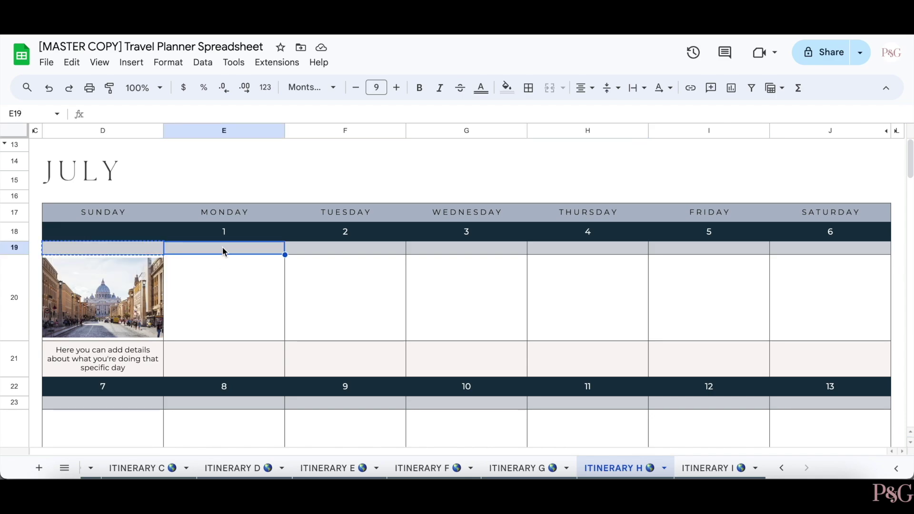
pyautogui.hotkey('ctrl', 'v')
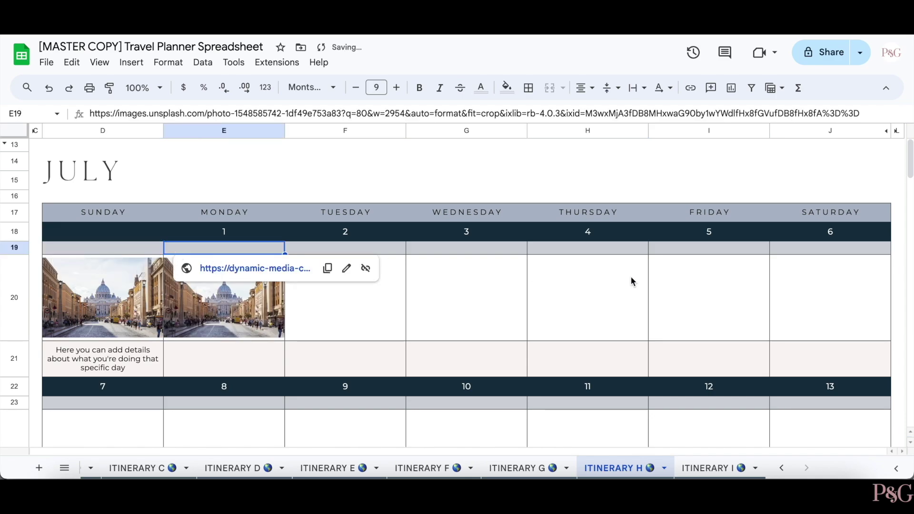
pyautogui.click(502, 173)
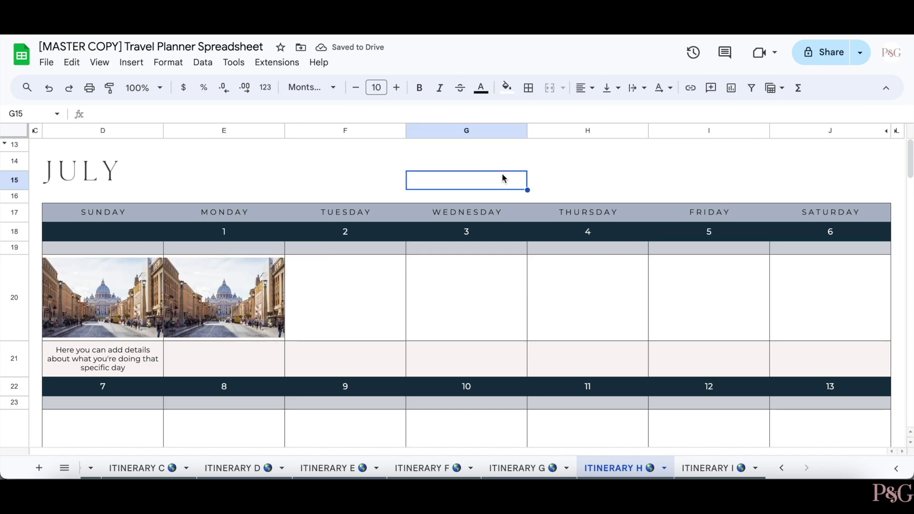
pyautogui.press('Down')
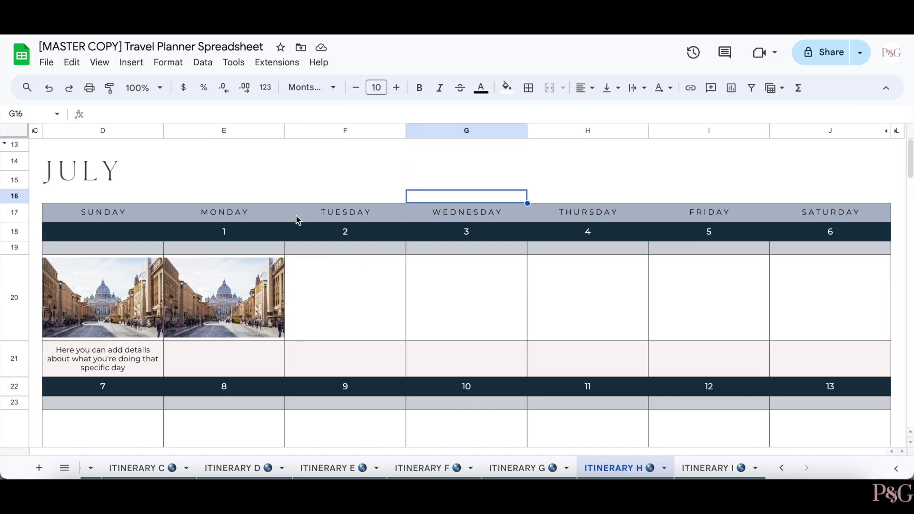
# Enter 'Add details here!' in the July 1 notes cell E21
pyautogui.click(253, 360)
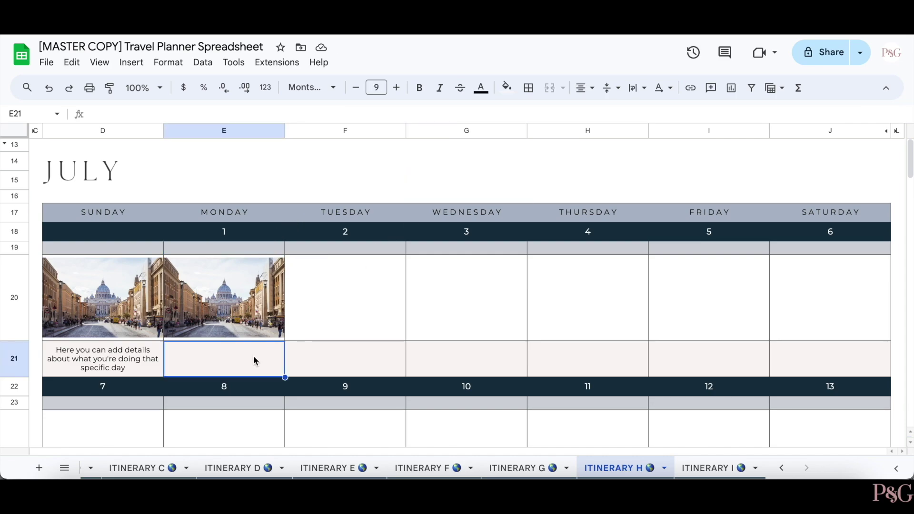
pyautogui.write('Add details here!')
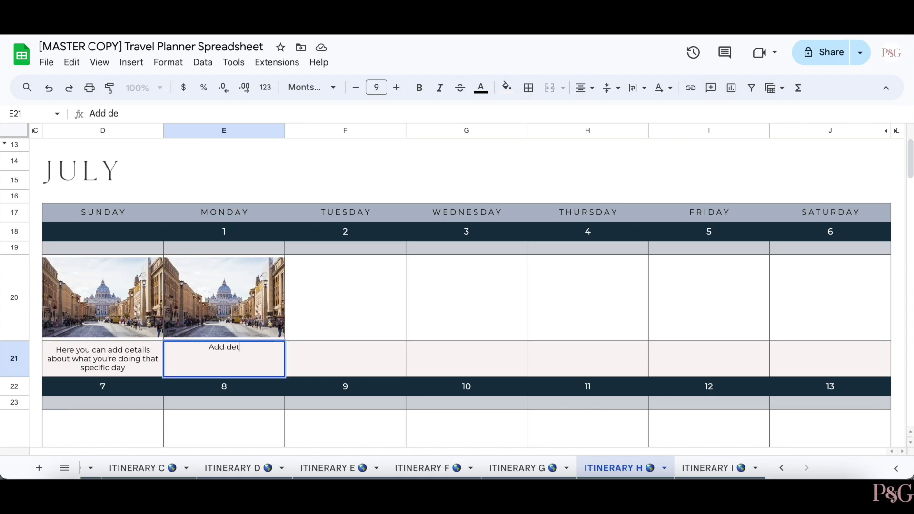
pyautogui.click(718, 180)
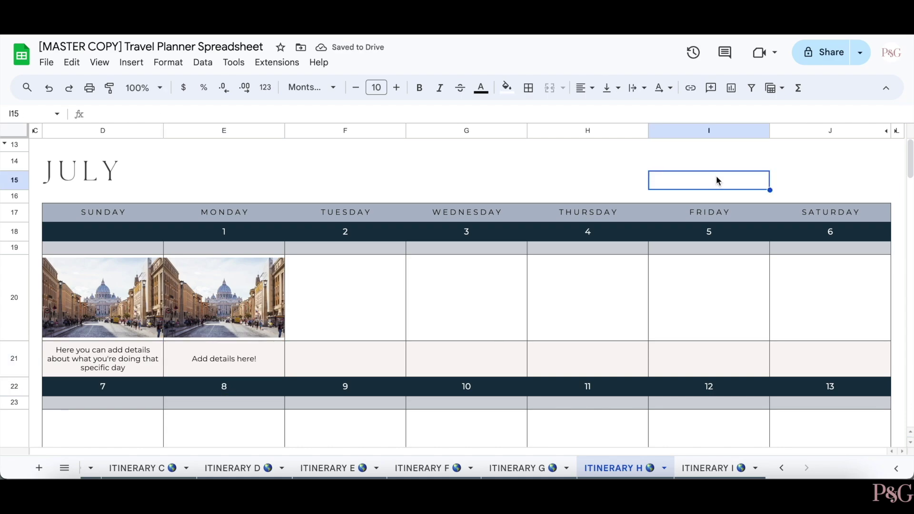
# Set the ITINERARY H print settings to Portrait orientation
pyautogui.hotkey('ctrl', 'p')
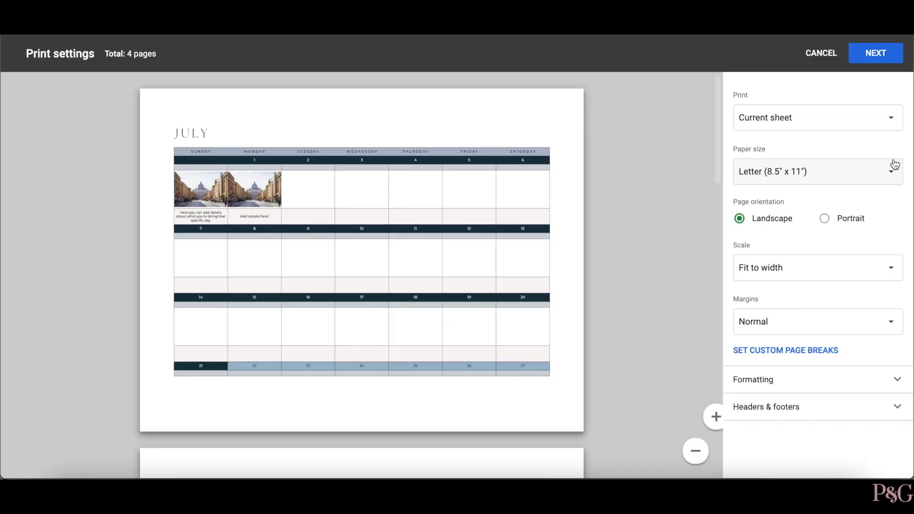
pyautogui.click(825, 216)
pyautogui.scroll(-5, 420, 297)
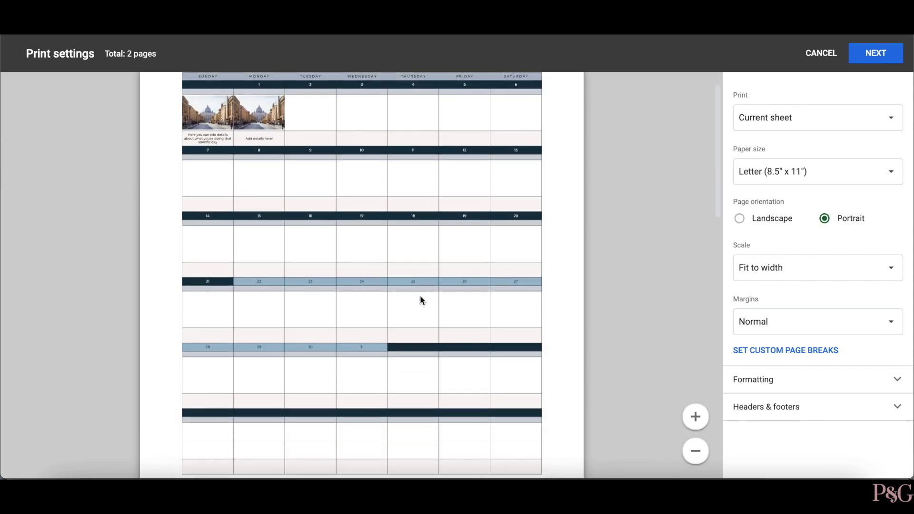
pyautogui.scroll(-10, 421, 299)
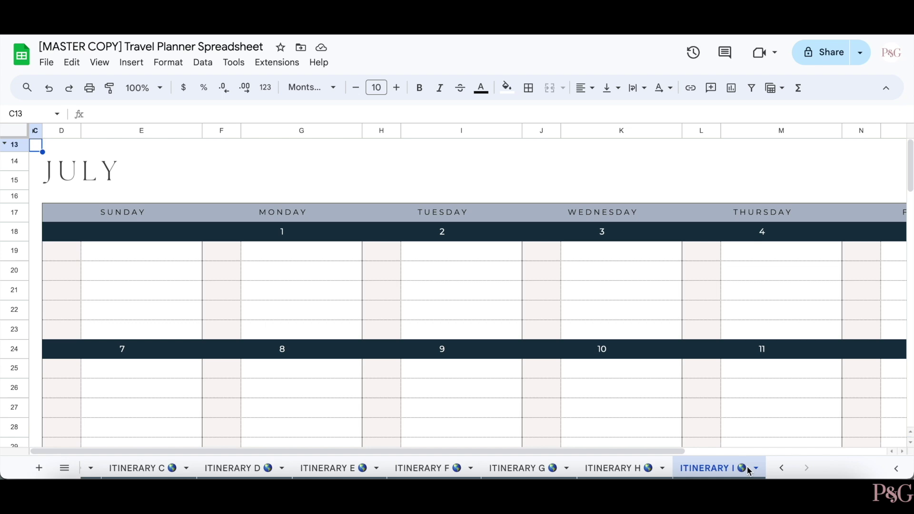
pyautogui.click(464, 160)
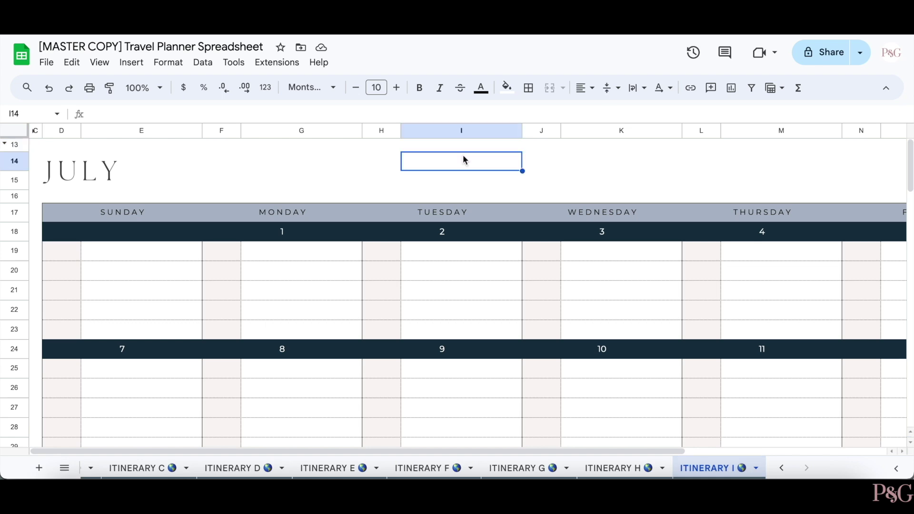
pyautogui.click(393, 250)
pyautogui.write('12')
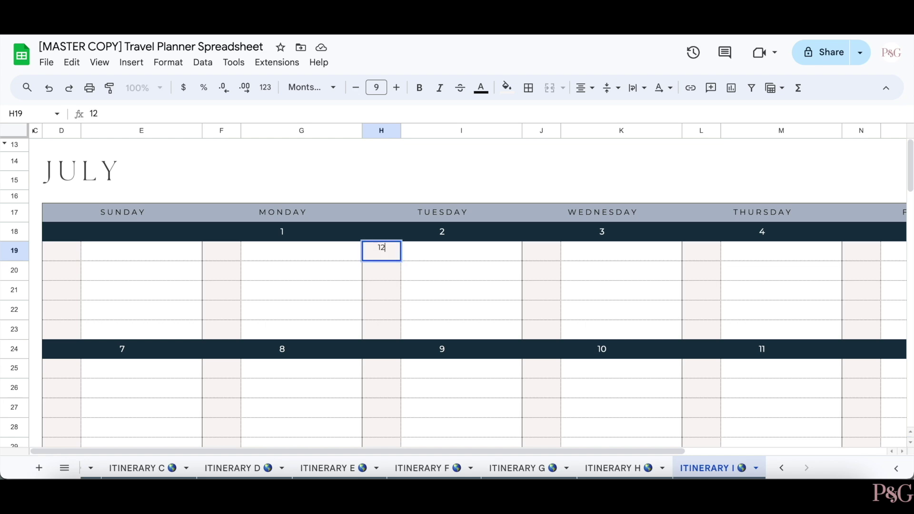
pyautogui.write(':00 PM')
pyautogui.press('Tab')
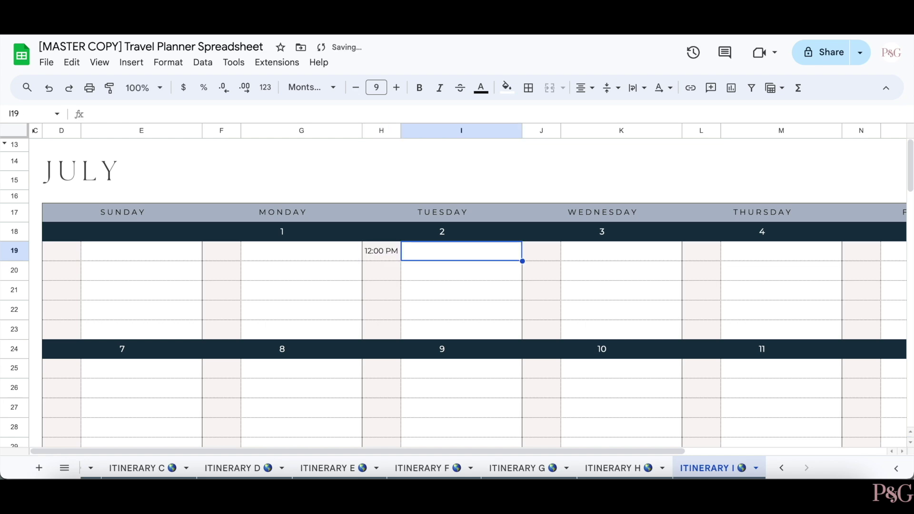
pyautogui.write('Add details here!!!')
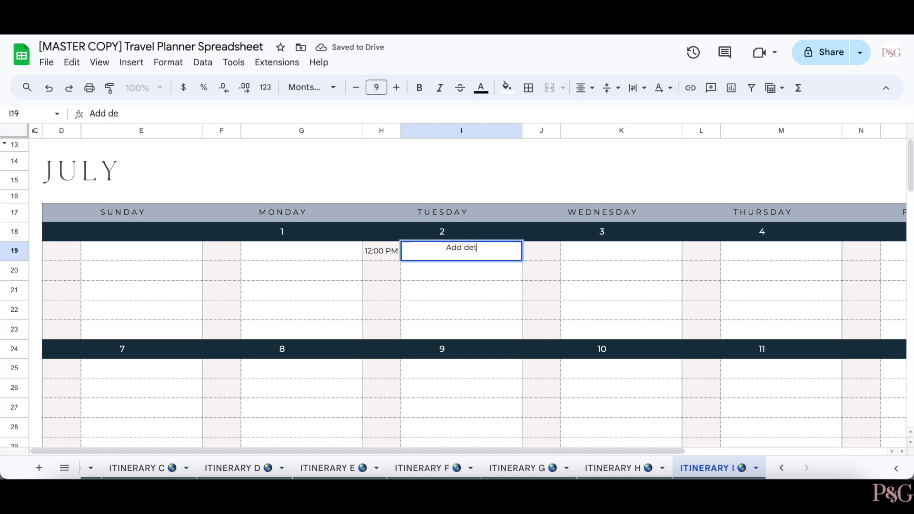
pyautogui.press('Return')
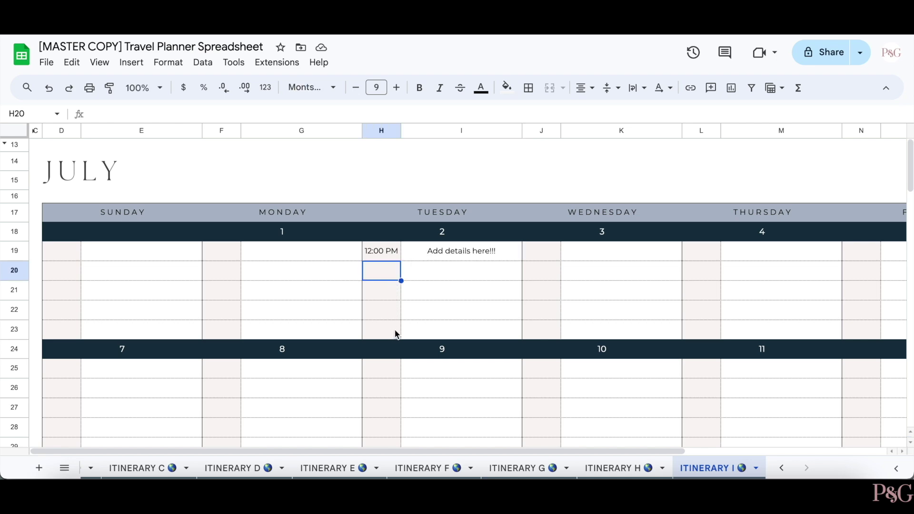
pyautogui.moveTo(381, 251); pyautogui.dragTo(437, 260)
pyautogui.press('Delete')
pyautogui.click(469, 280)
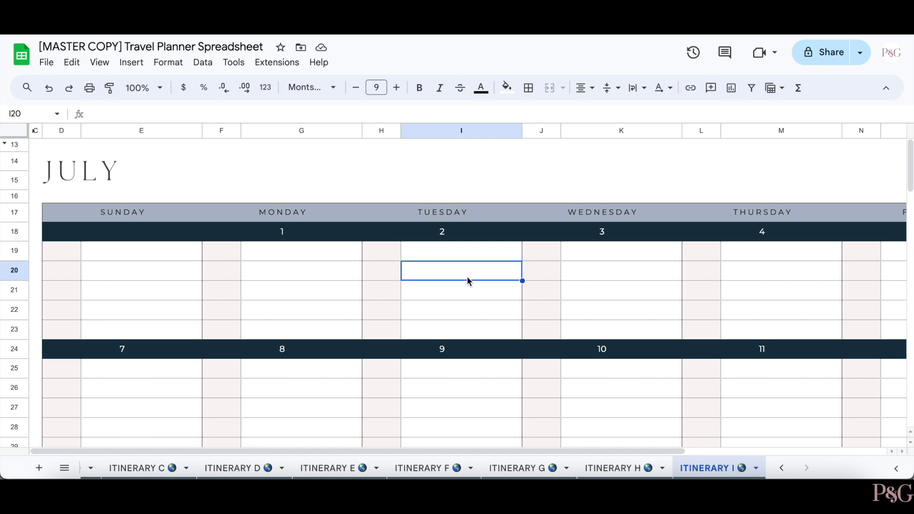
pyautogui.hotkey('ctrl', 'p')
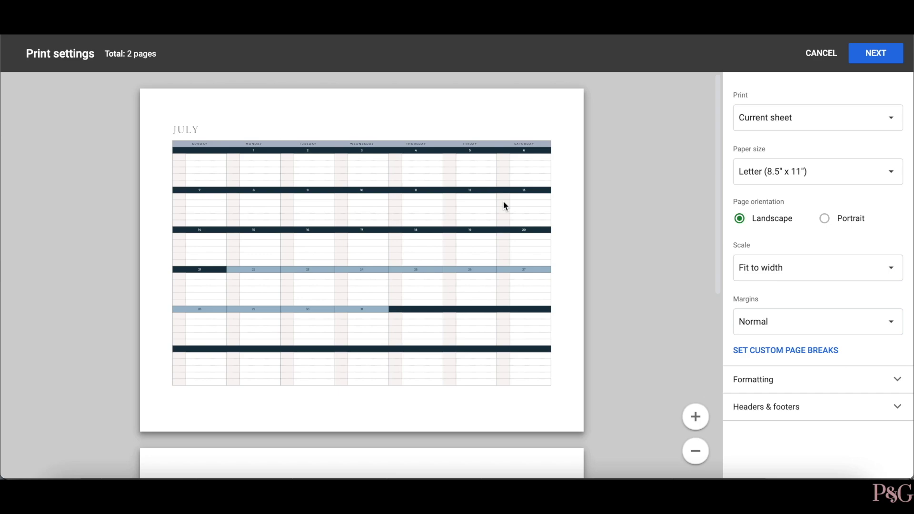
pyautogui.scroll(-7, 503, 205)
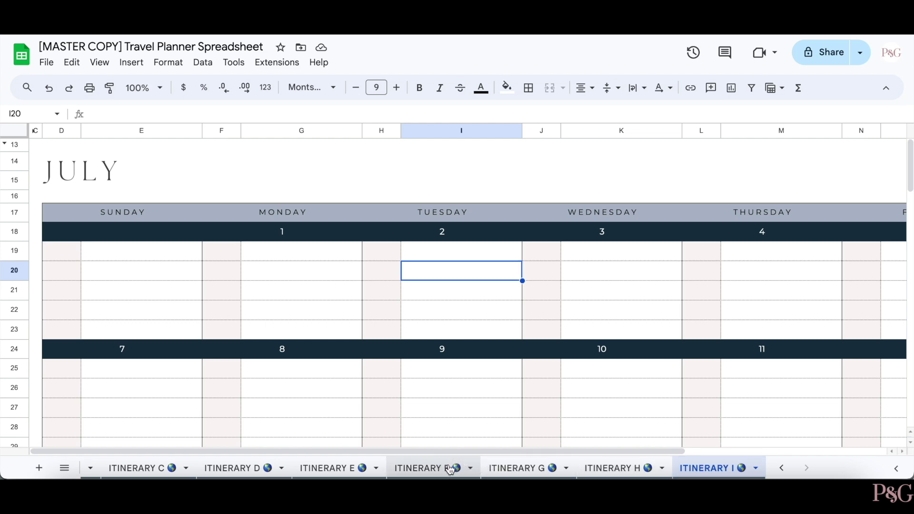
# Go to the HOW TO USE sheet and view its notes on the itinerary tabs
pyautogui.hscroll(-5, 450, 469)
pyautogui.click(123, 468)
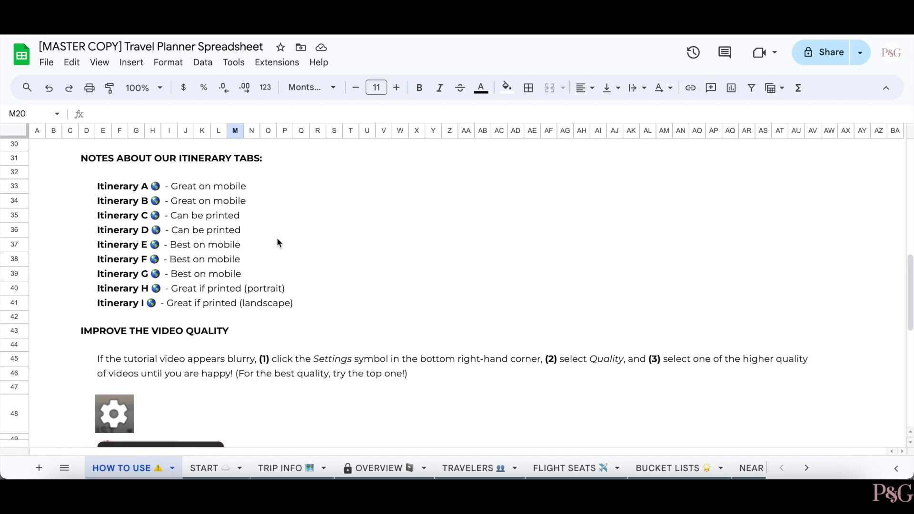
pyautogui.scroll(1, 277, 242)
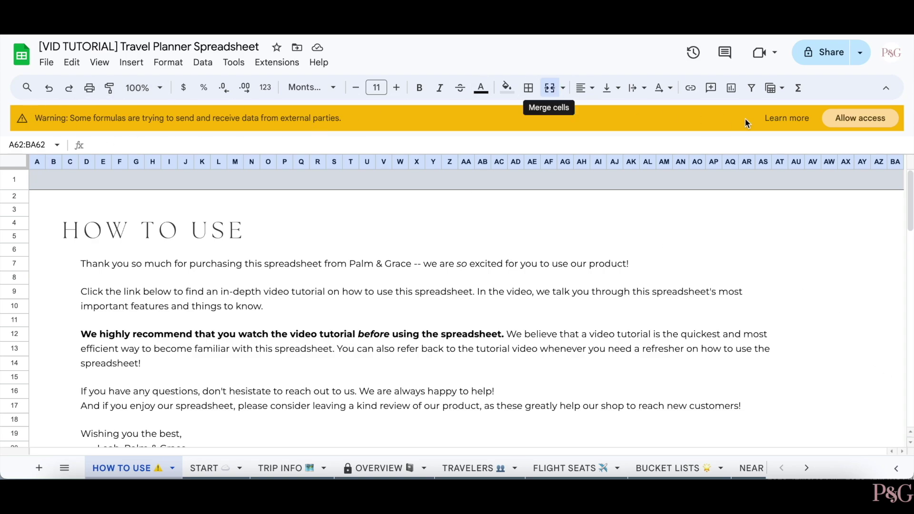
# Allow access on the yellow external-data warning bar
pyautogui.click(875, 118)
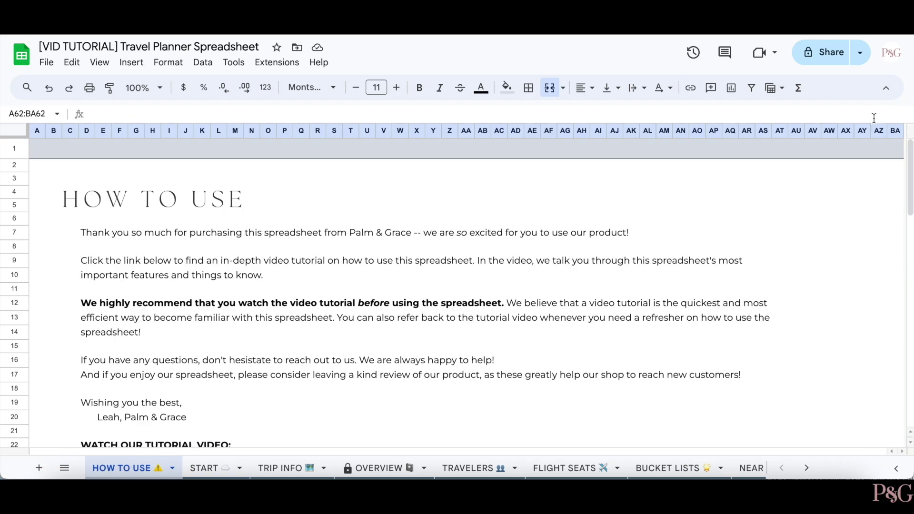